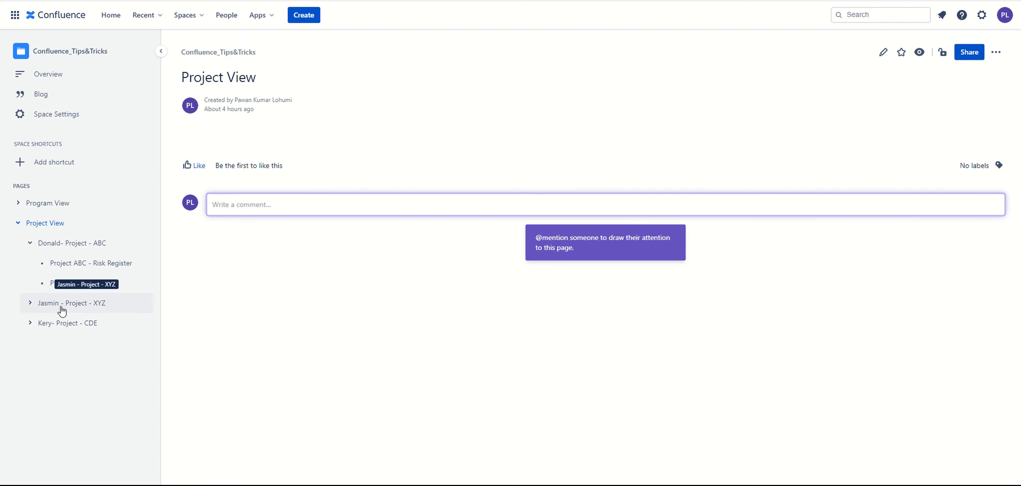
Expand the Project XYZ and Project CDE pages in the page tree to view their child pages.
left_click(30, 304)
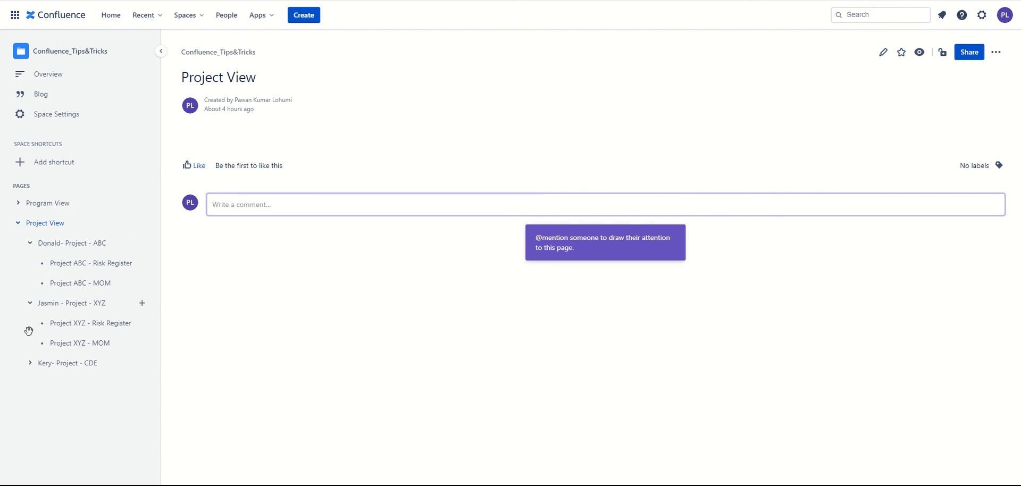
left_click(30, 364)
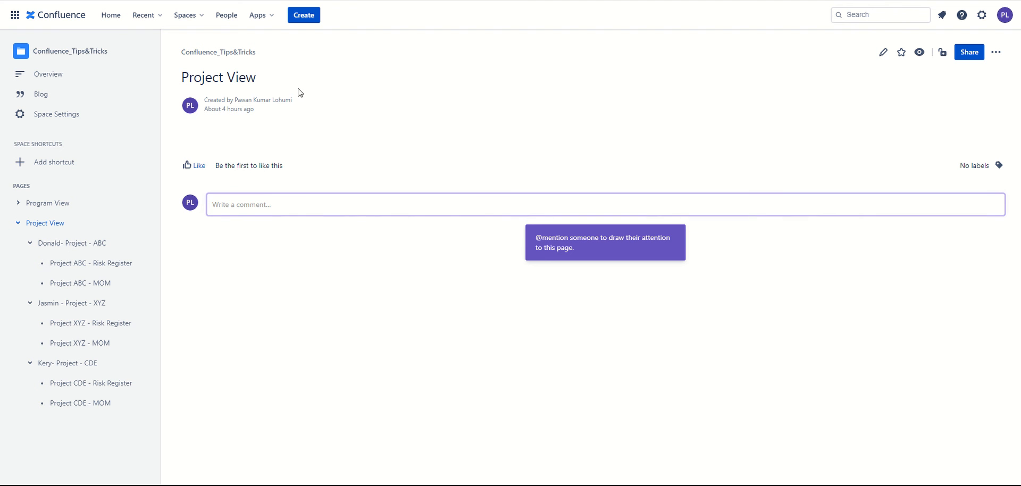
Create a new template for the Confluence_Tips&Tricks space and title it "Test Risk Register".
left_click(299, 22)
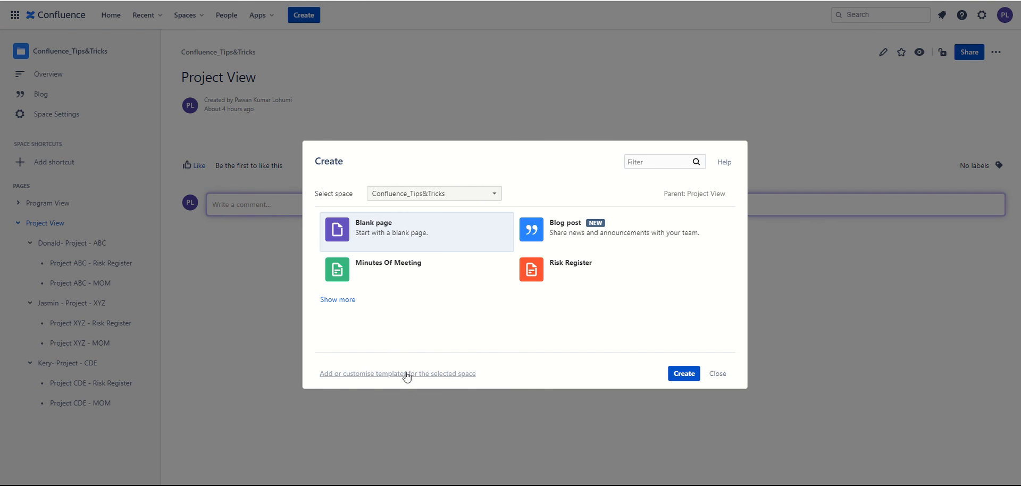
left_click(337, 379)
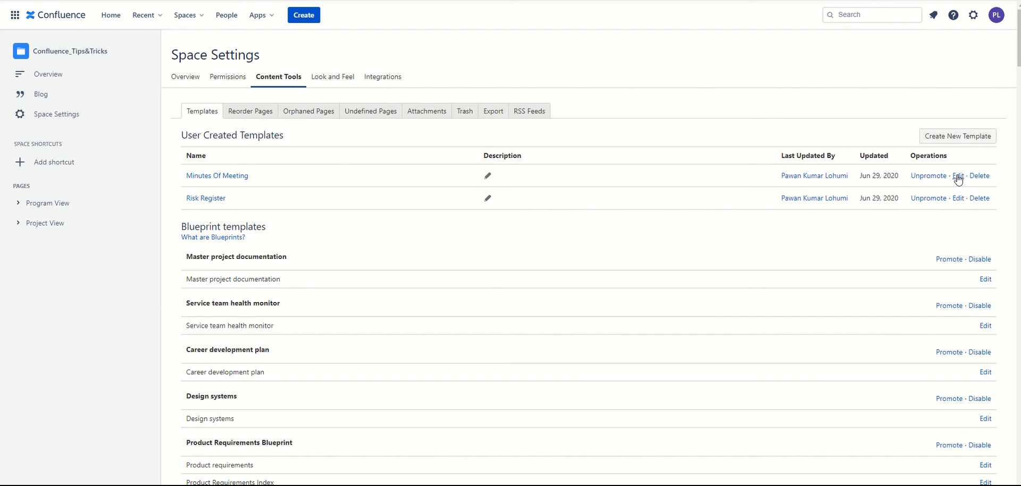
left_click(939, 137)
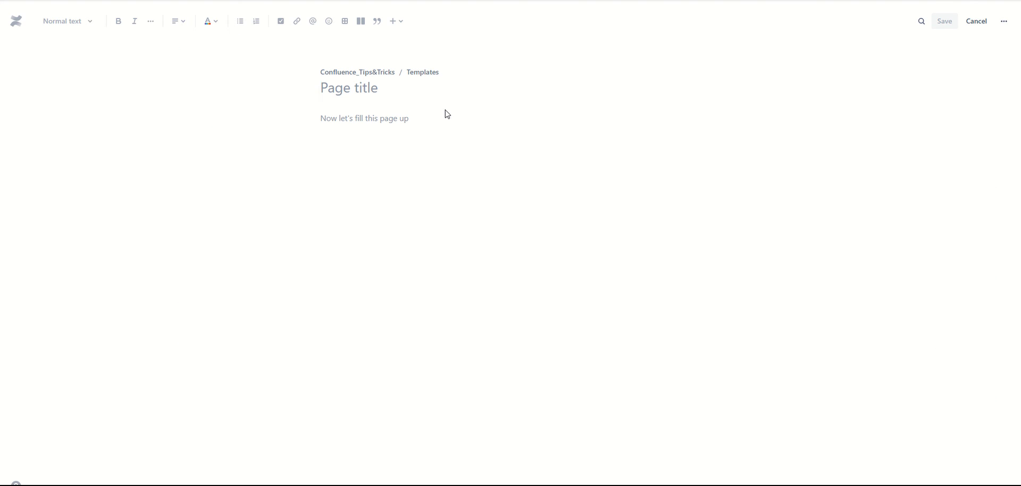
type("Tes")
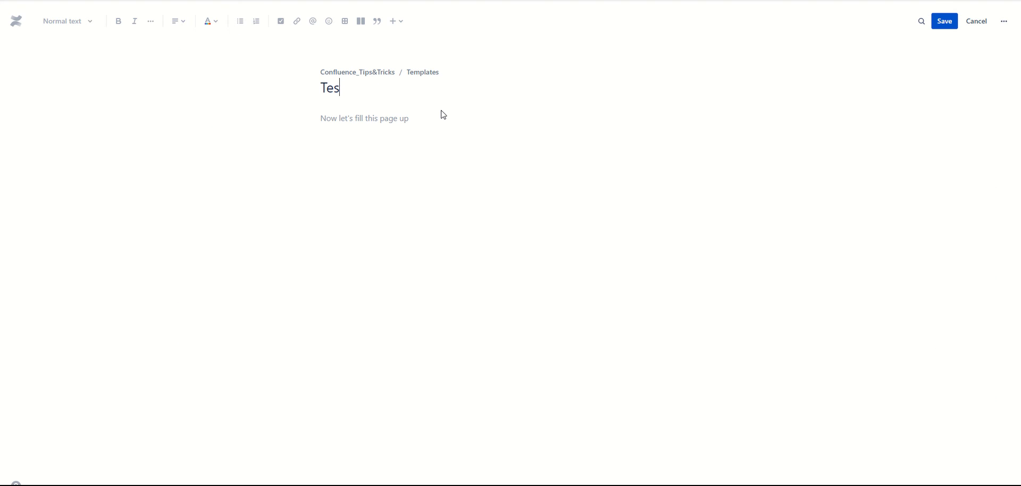
type("t Risk Register")
key("Return")
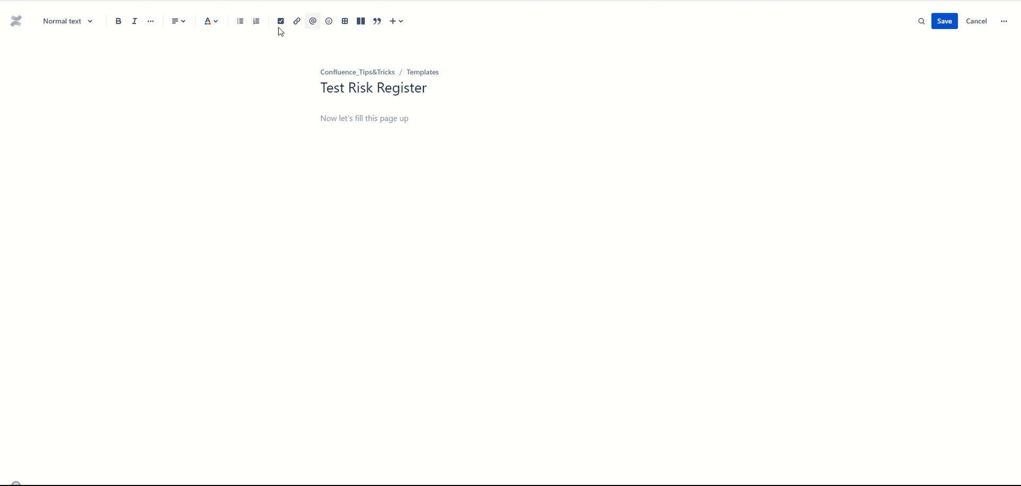
Insert a table with a header column, then delete its header row and one column to leave two rows and two columns.
left_click(345, 21)
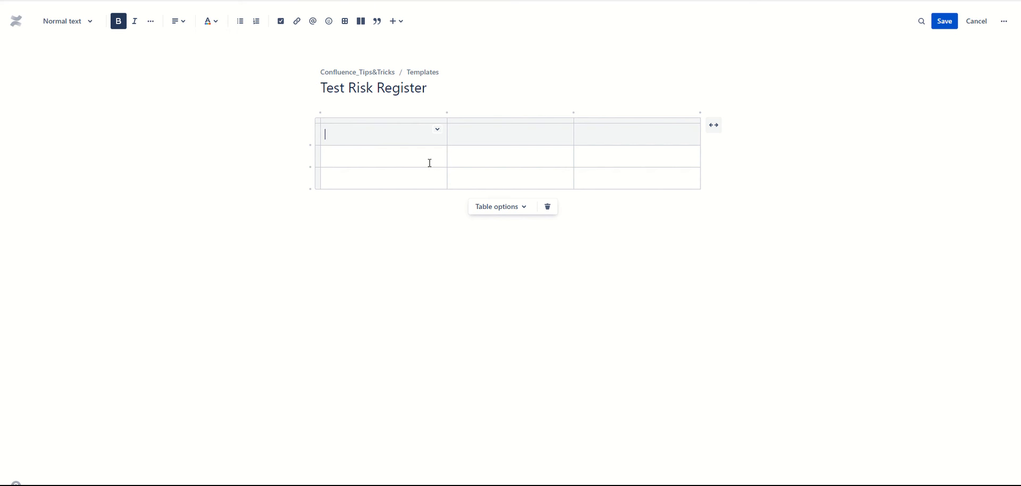
left_click(518, 208)
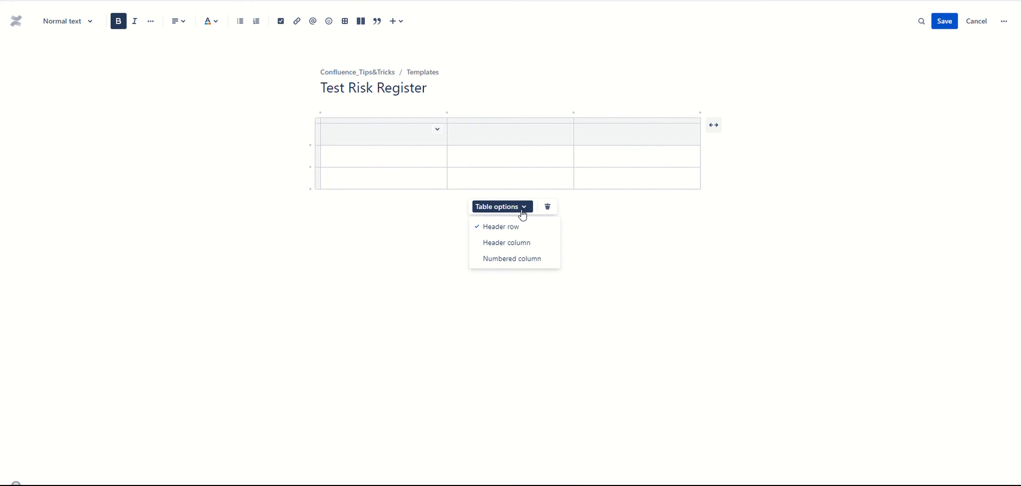
left_click(508, 243)
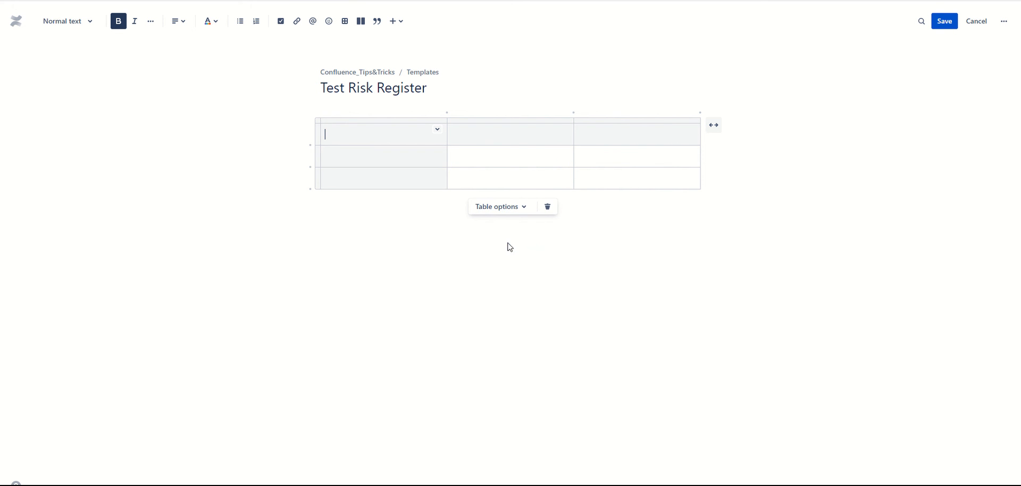
left_click(319, 139)
left_click(308, 135)
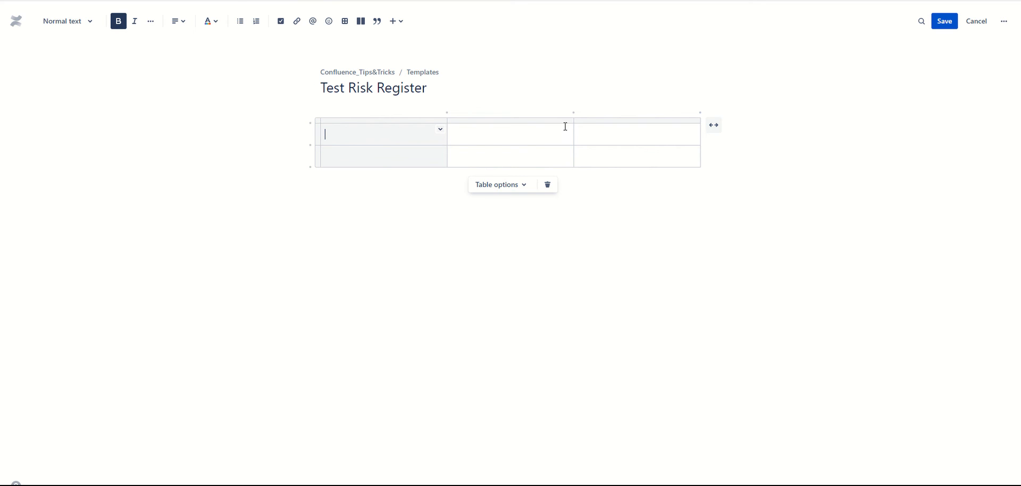
left_click(594, 122)
left_click(635, 113)
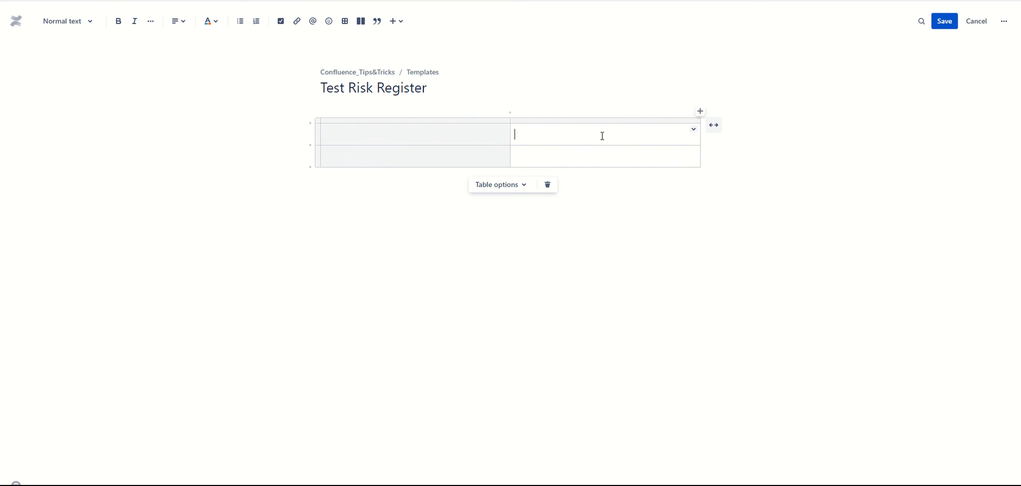
Label the table's two header column cells "Project Name" and "Risk Id".
left_click(426, 136)
type("Risk I")
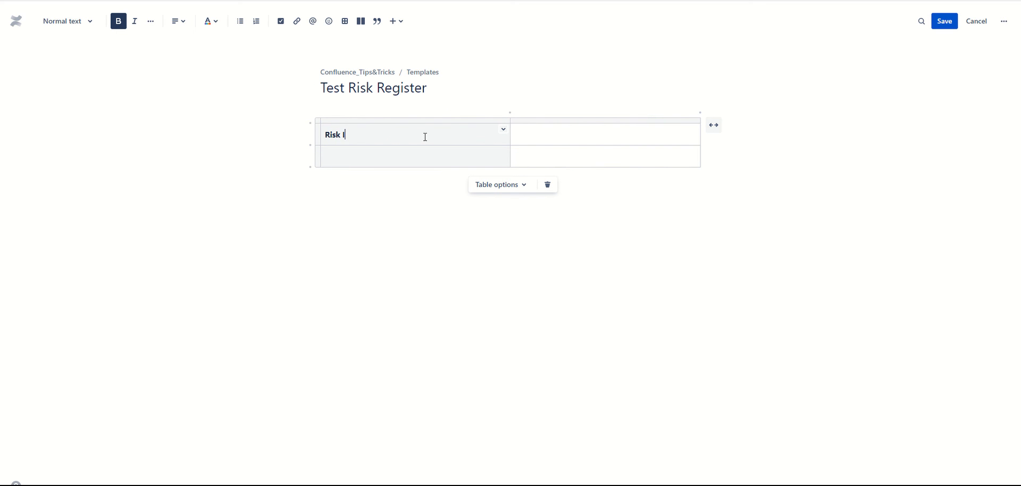
key("BackSpace")
key("BackSpace")
key("BackSpace")
key("BackSpace")
type("Project Name")
key("Down")
type("Risk Id")
Add two rows below Risk Id and label them "Risk Name" and "Risk Description".
left_click(308, 166)
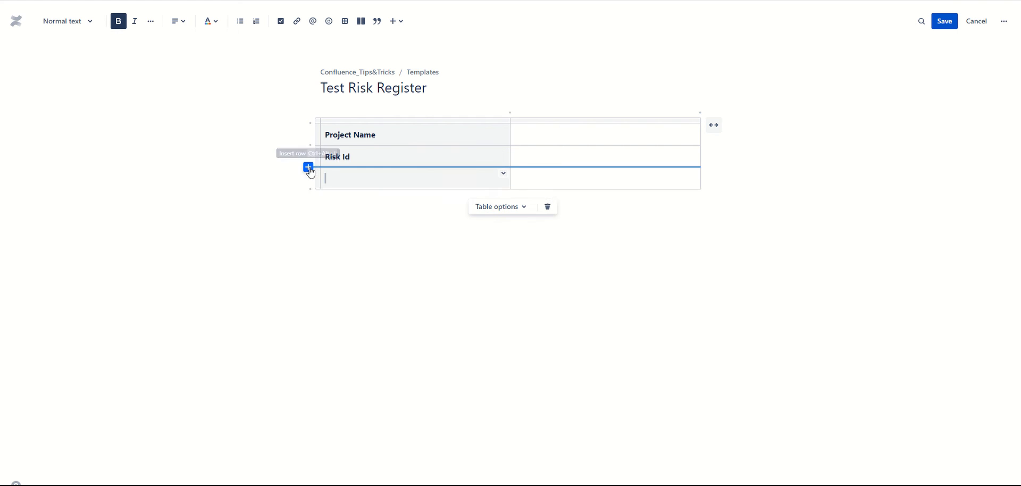
left_click(308, 188)
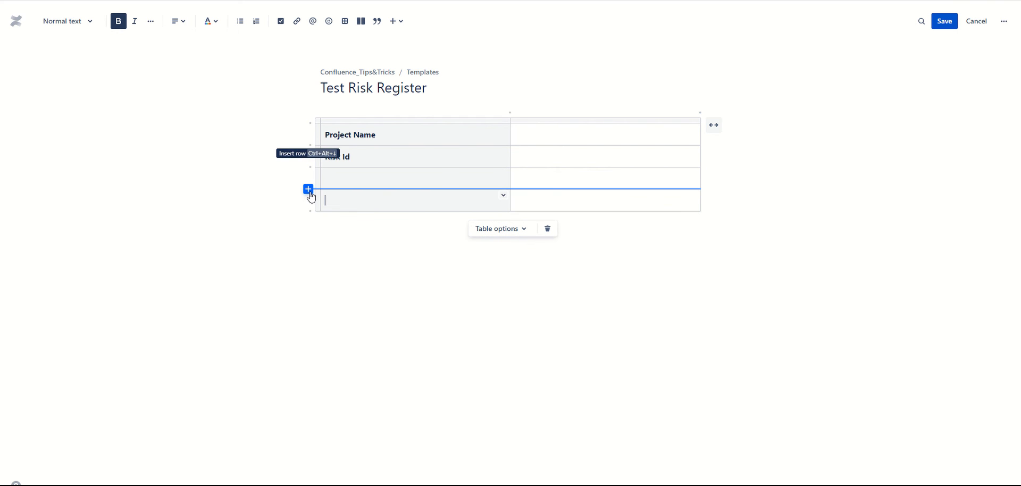
left_click(341, 177)
type("Risk Name")
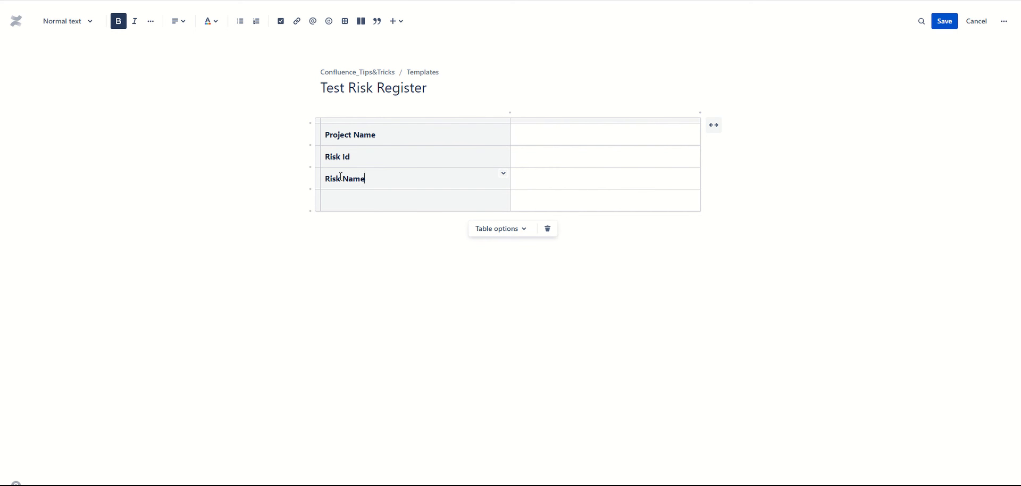
left_click(342, 203)
type("Risk Decsr")
key("BackSpace")
key("BackSpace")
key("BackSpace")
type("scription")
Append three more rows to the table labelled "Risk Stage", "Risk Response" and "Comments".
left_click(309, 211)
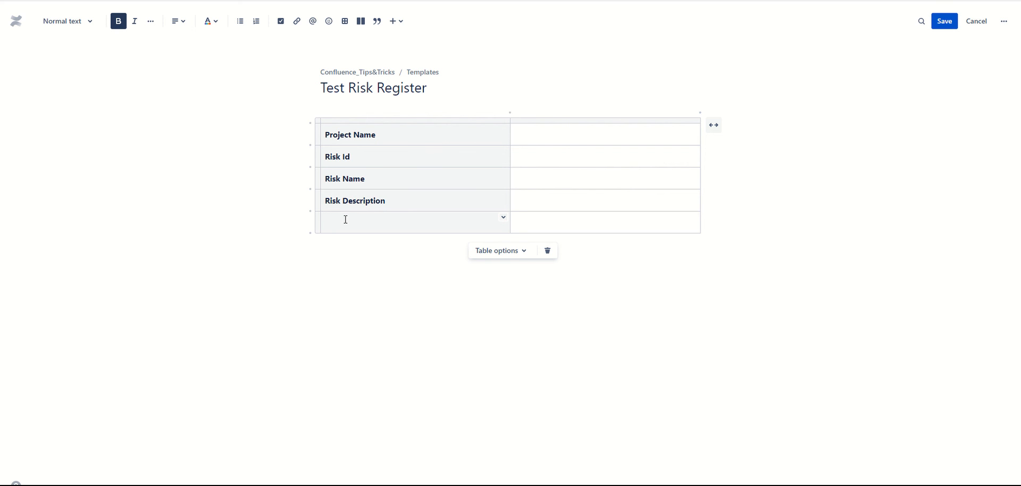
type("Risk Stage")
left_click(308, 232)
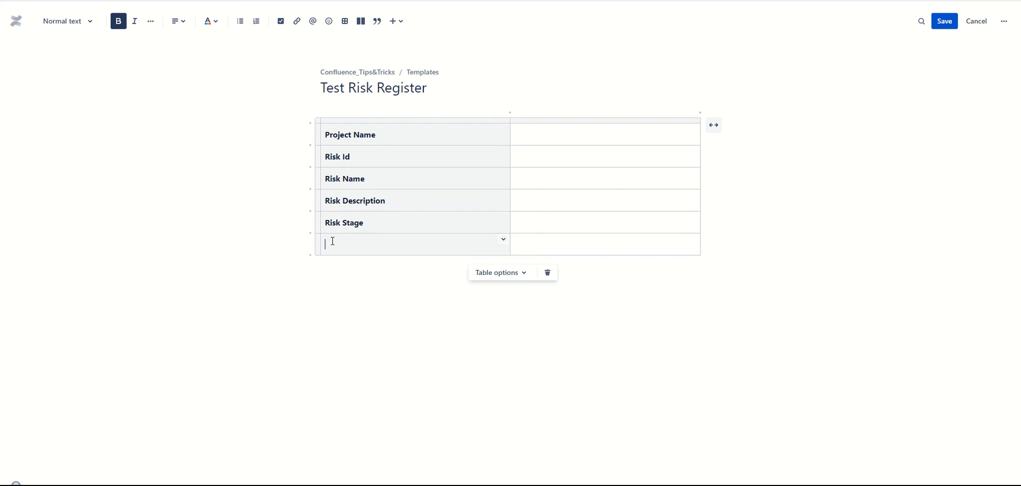
type("Risk Response")
left_click(309, 255)
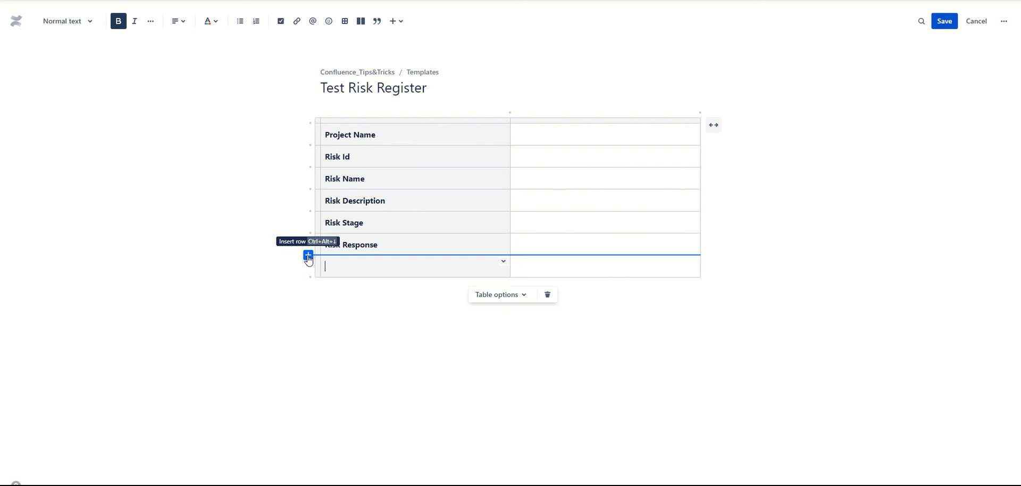
type("Comments")
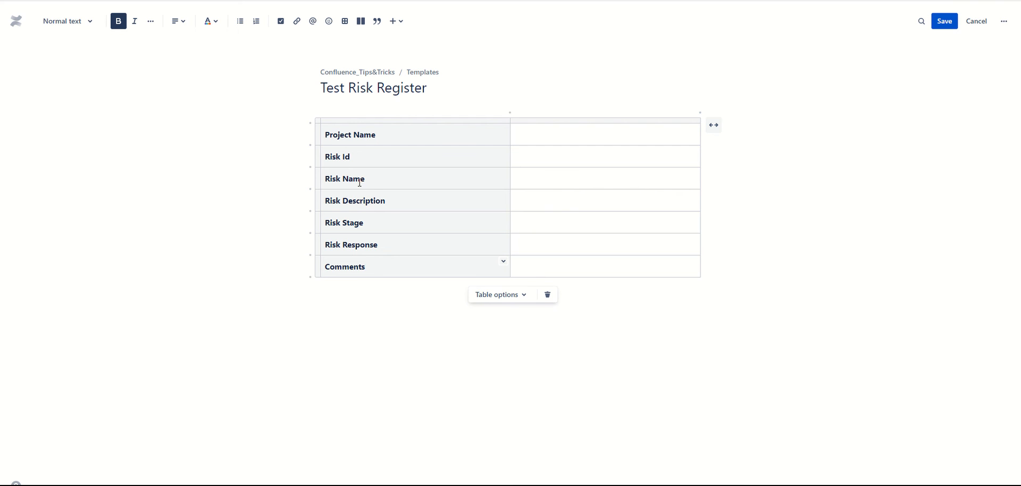
Find the Project ABC page in a new browser tab and insert its link in the empty cell beside Project Name.
left_click(526, 139)
key("ctrl+t")
key("ctrl+l")
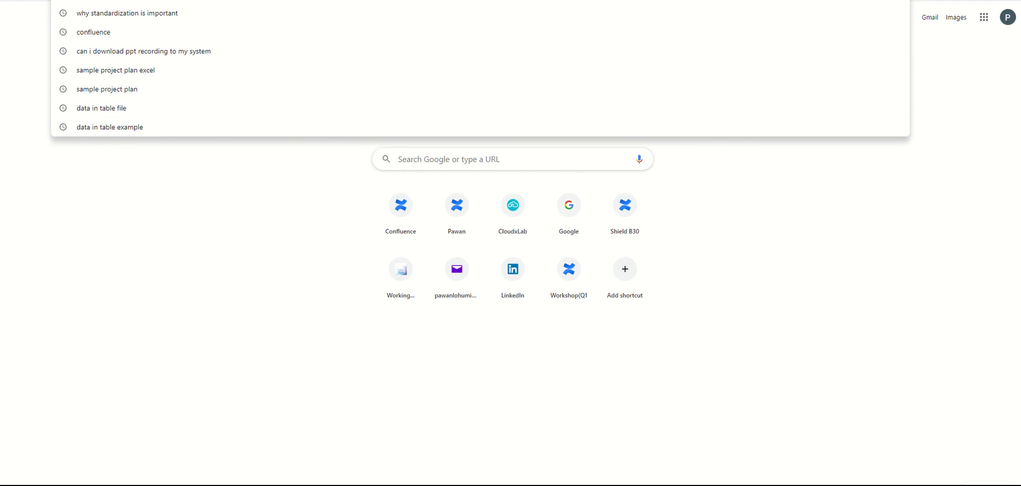
key("ctrl+w")
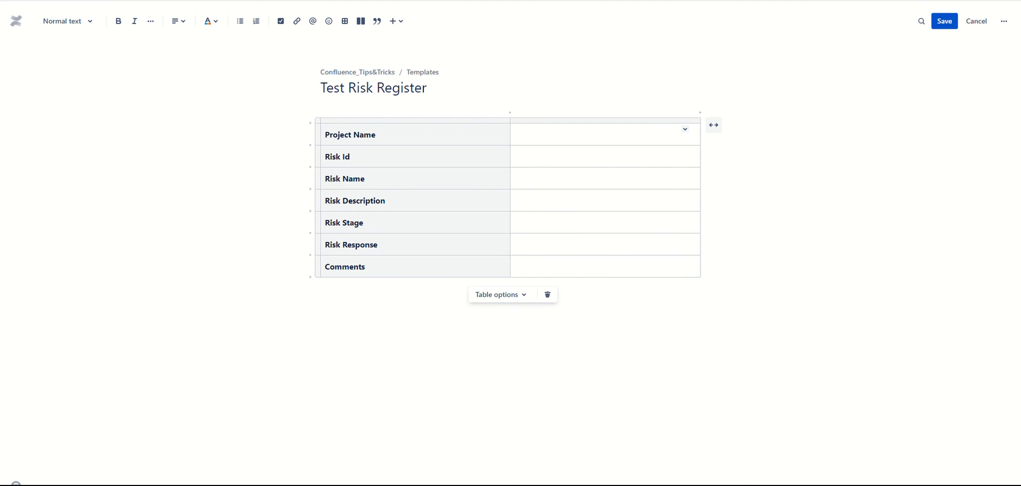
key("ctrl+t")
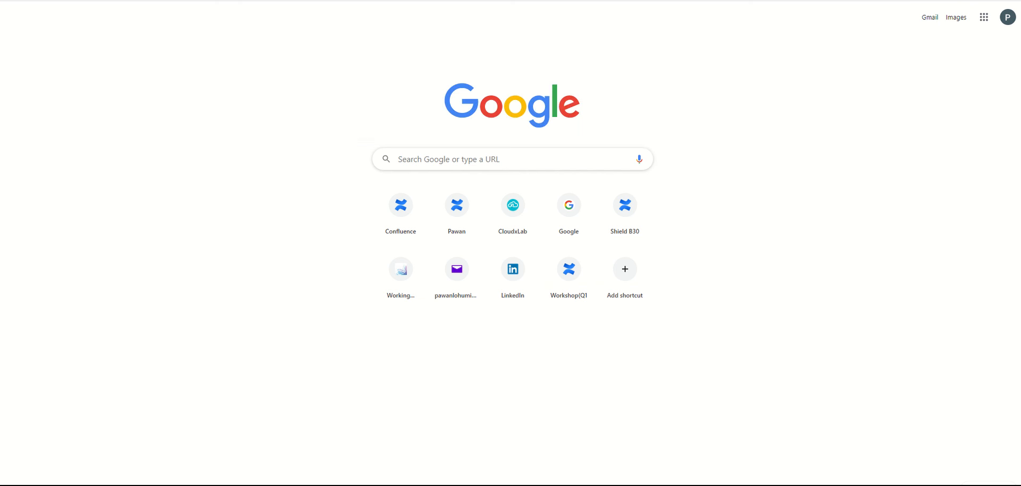
key("ctrl+l")
type("don")
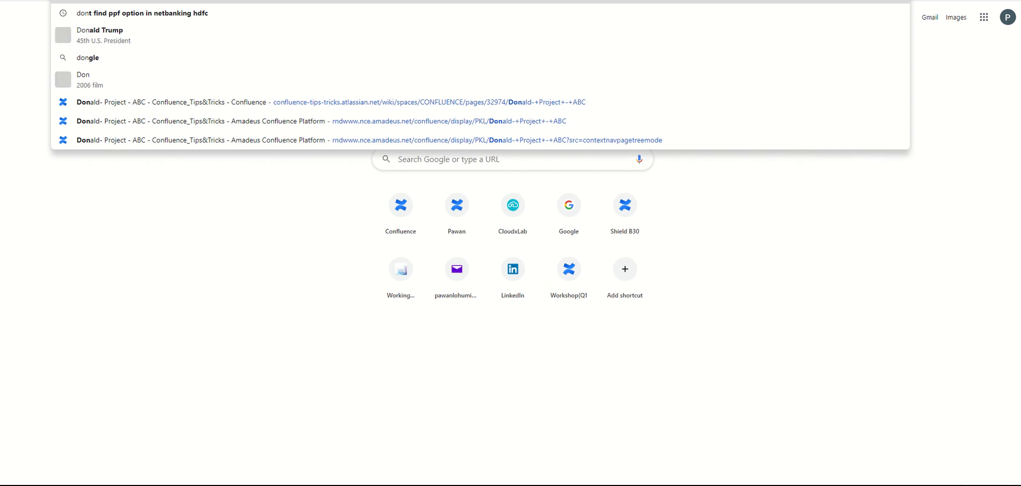
left_click(186, 105)
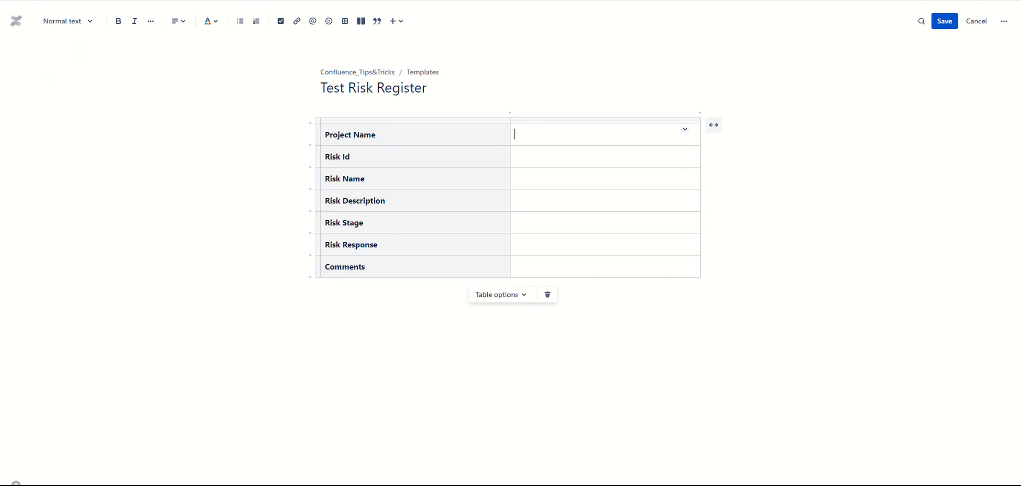
type("https://confluence-tips-tricks.atlassian.net/wiki/spaces/CONFLUENCE/pages/32974/Donald-+Project+-+ABC")
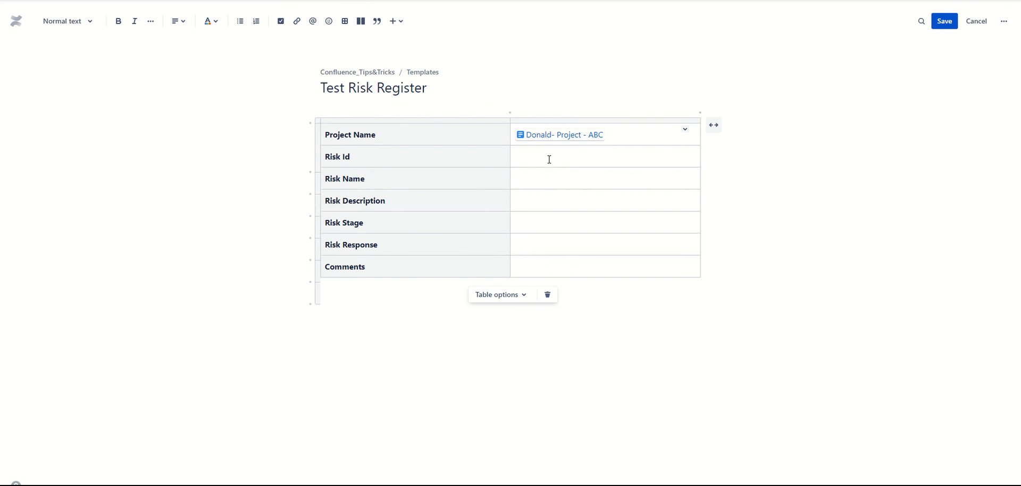
Add a link to the Project XYZ page on a new line below the Project ABC link.
key("Return")
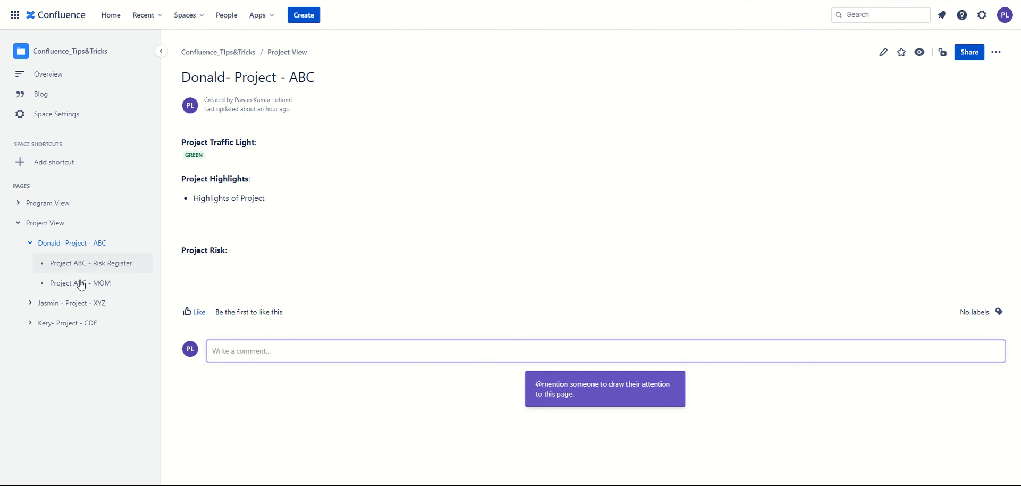
left_click(71, 307)
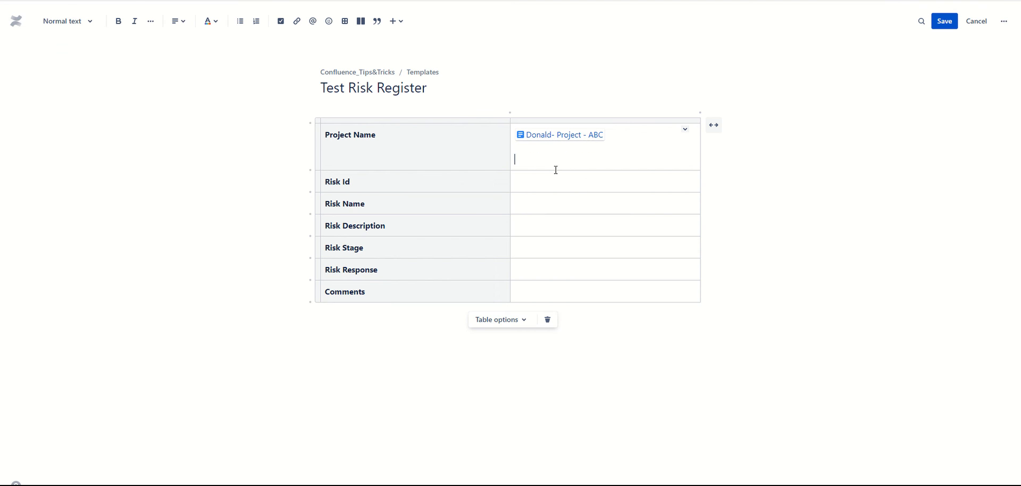
type("https://confluence-tips-tricks.atlassian.net/wiki/spaces/CONFLUENCE/pages/295148/Jasmin+-+Project+-+XYZ")
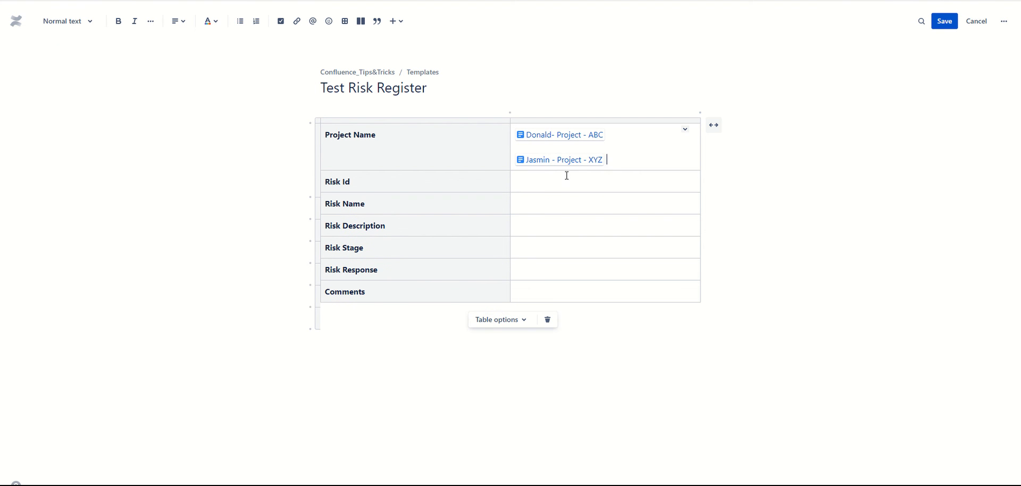
Copy the Project CDE page's link from the page tree and insert it on a new line below the Project XYZ link.
key("Return")
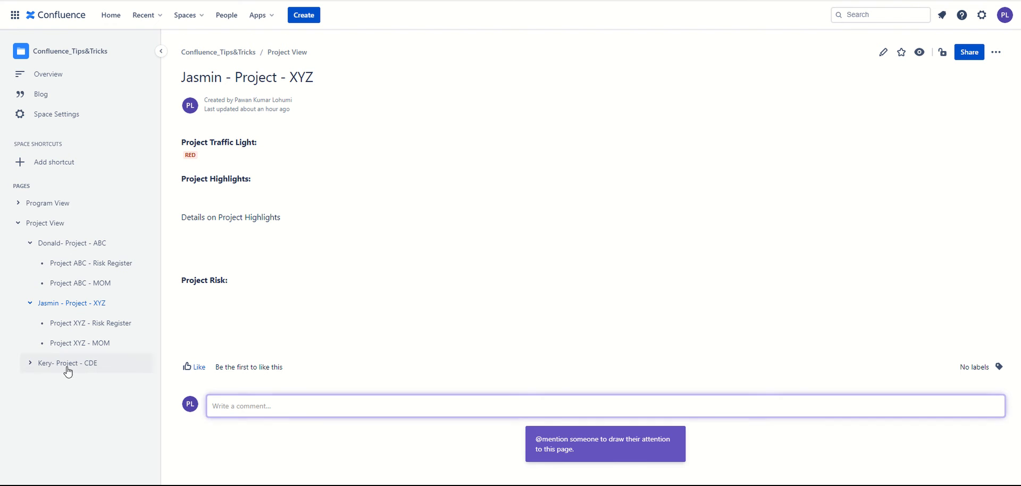
right_click(69, 366)
left_click(65, 378)
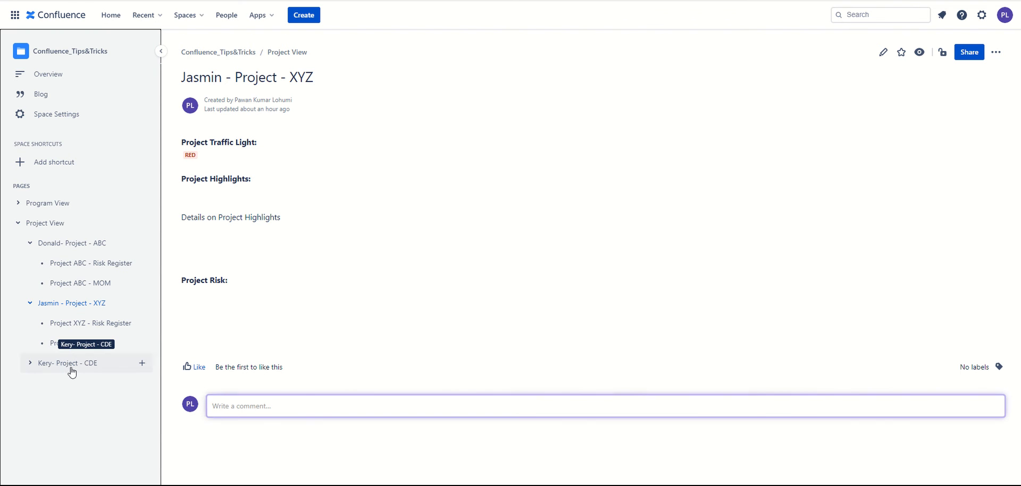
right_click(71, 367)
left_click(89, 375)
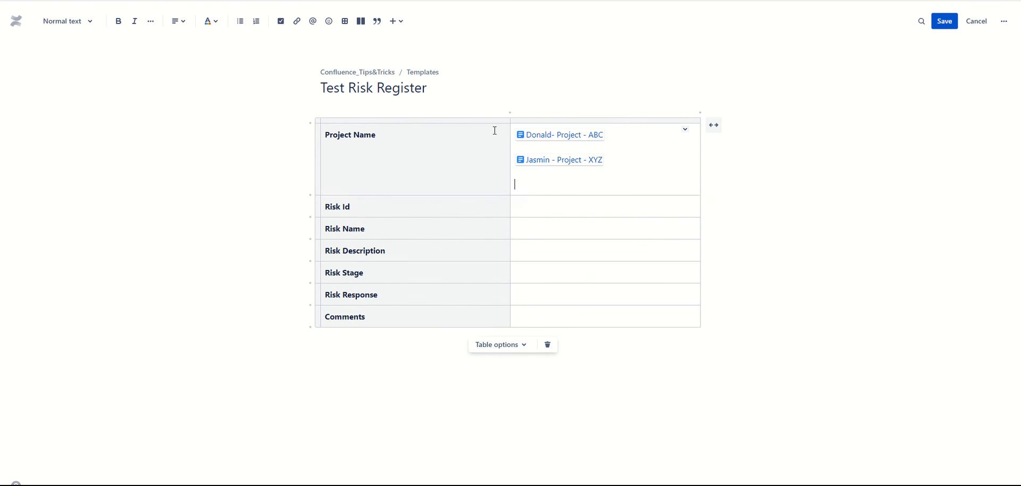
type("https://confluence-tips-tricks.atlassian.net/wiki/spaces/CONFLUENCE/pages/295172/Kery-+Project+-+CDE")
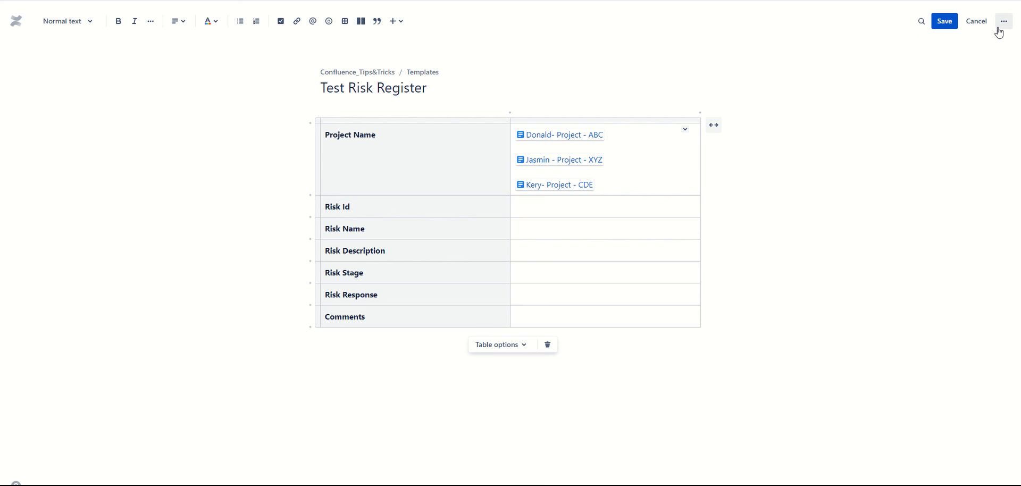
Save the Test Risk Register template and promote it in the space's user-created templates.
left_click(947, 30)
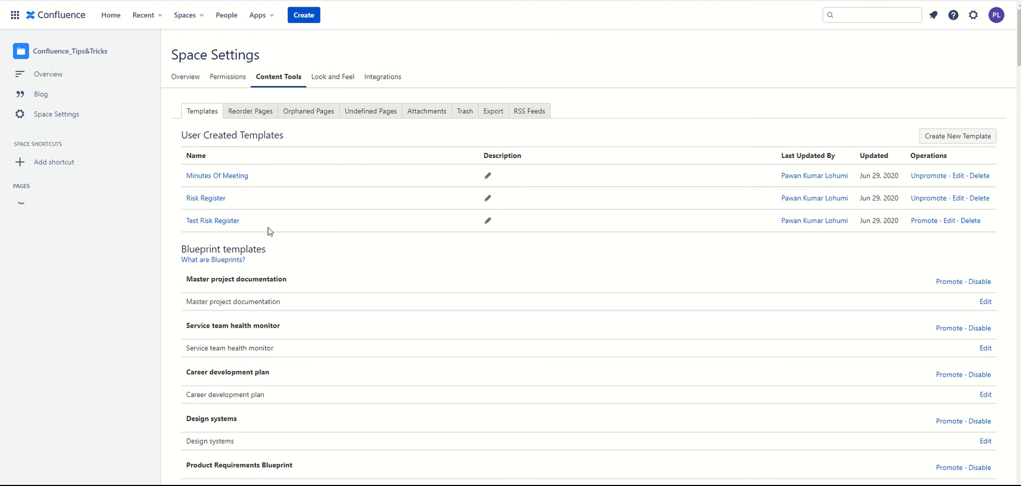
left_click(919, 222)
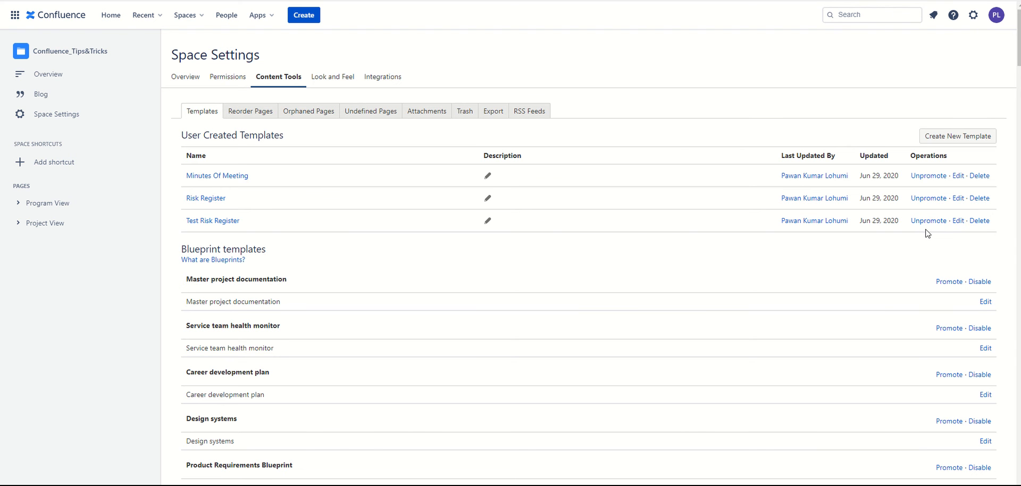
Check the promoted templates offered when creating content in the space, and review the content of the Minutes Of Meeting template.
left_click(304, 19)
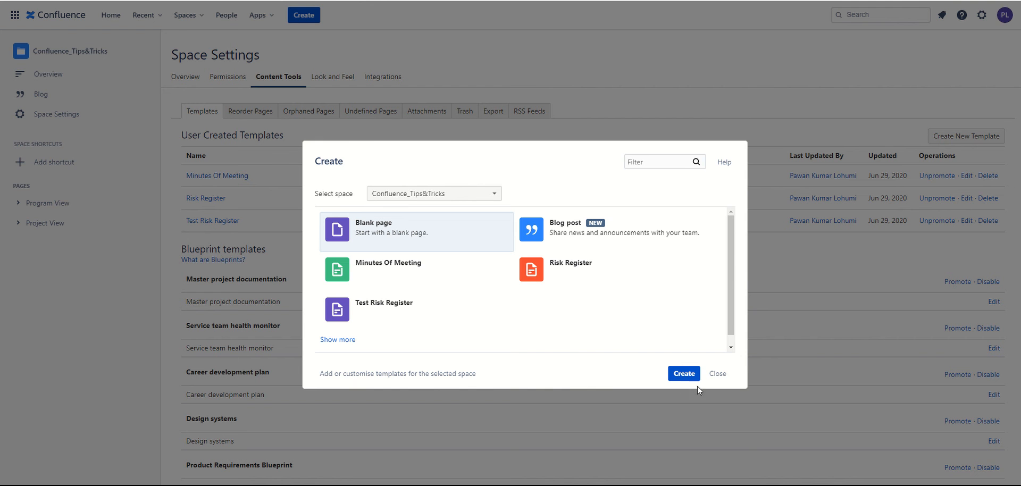
left_click(716, 374)
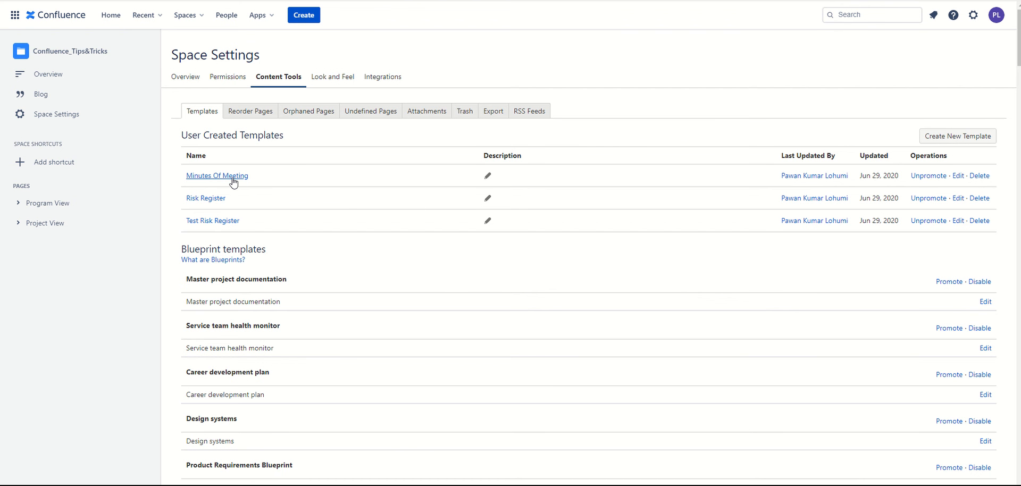
left_click(960, 176)
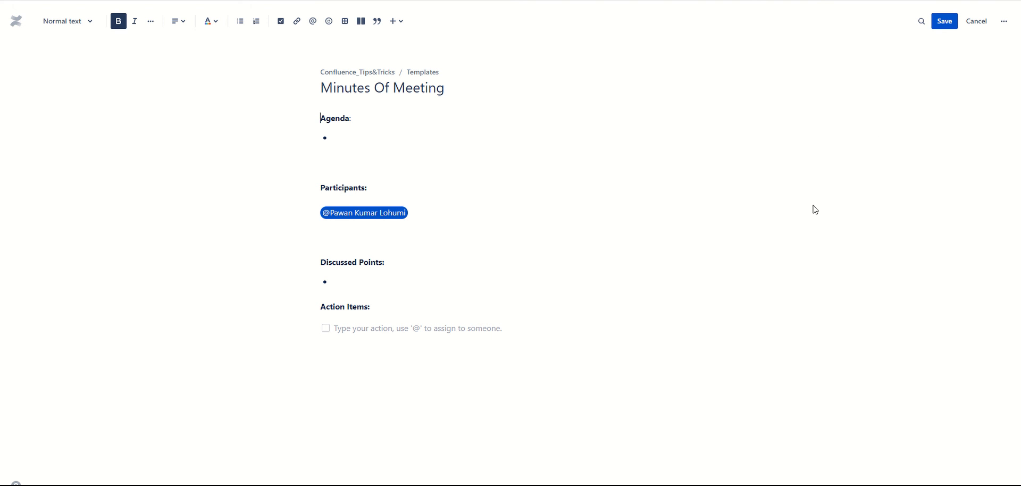
left_click(946, 23)
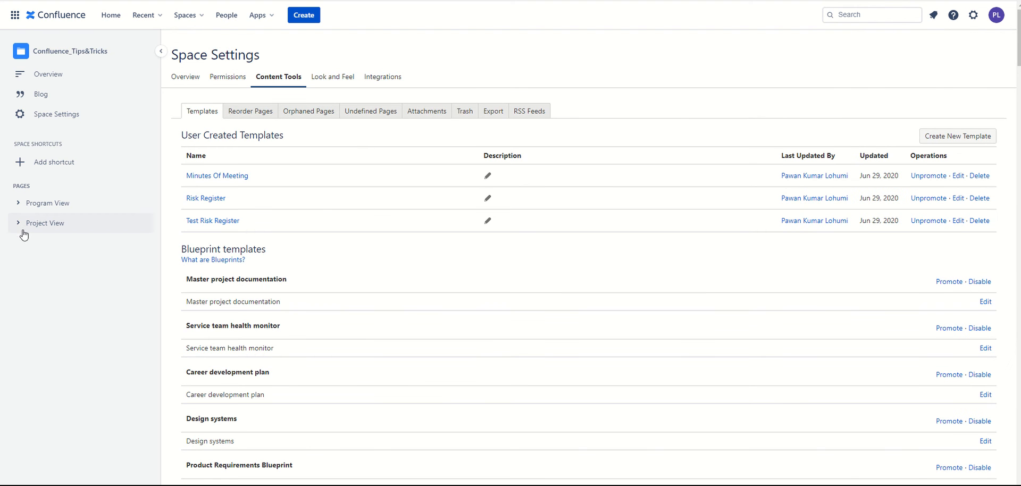
Open the Project ABC - Risk Register page under Project View for editing.
left_click(18, 223)
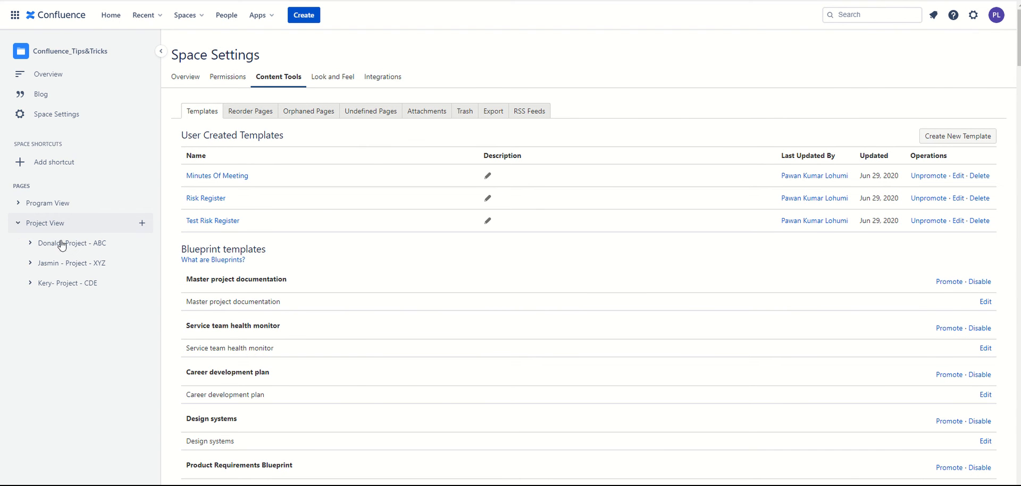
left_click(30, 244)
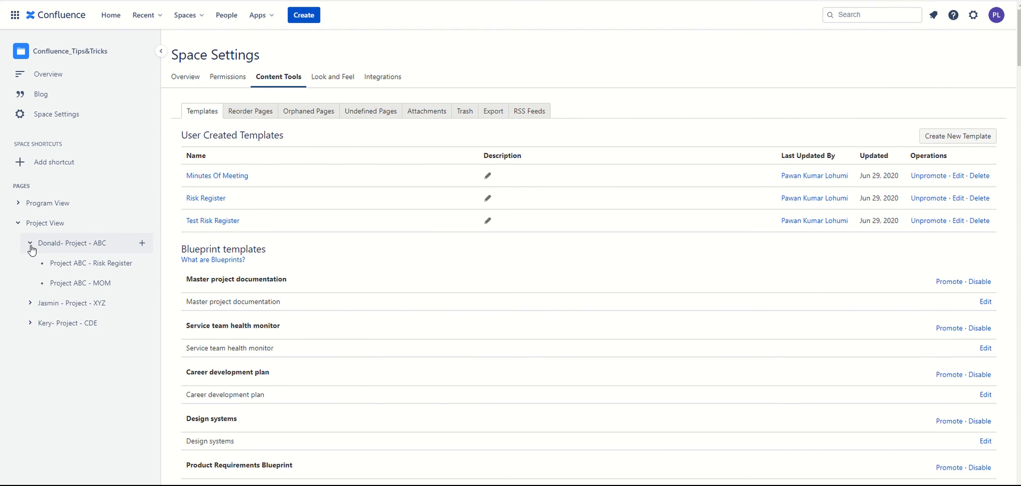
left_click(71, 266)
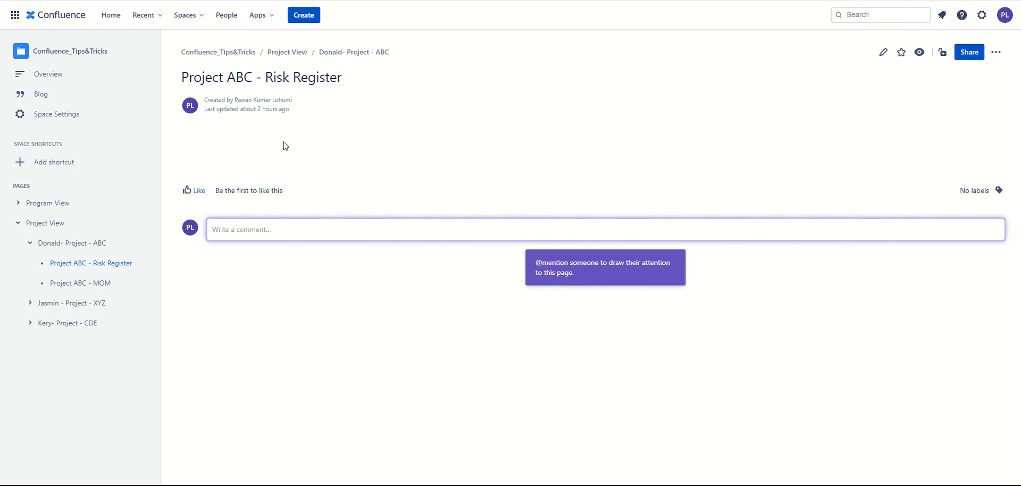
left_click(883, 52)
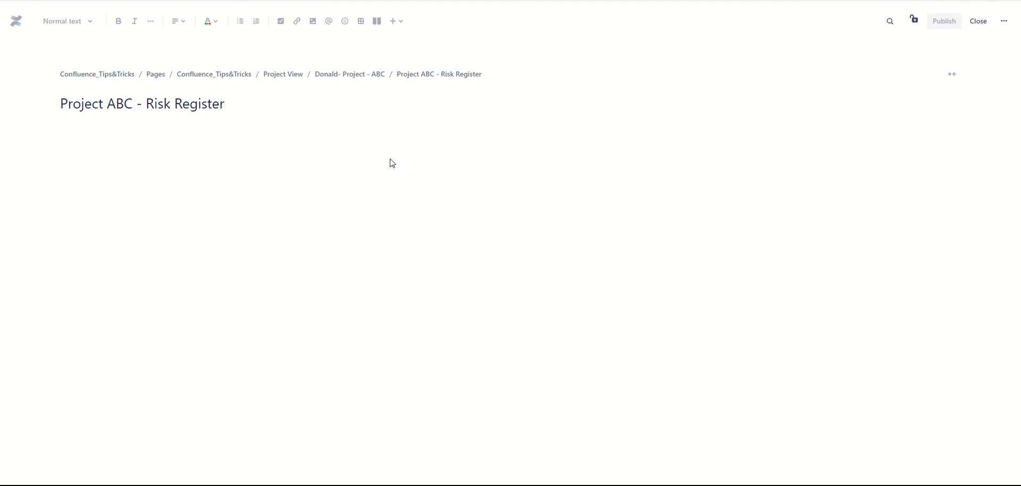
Set up a Create from Template macro with the button text "Add Risk" and the Test Risk Register template.
left_click(396, 21)
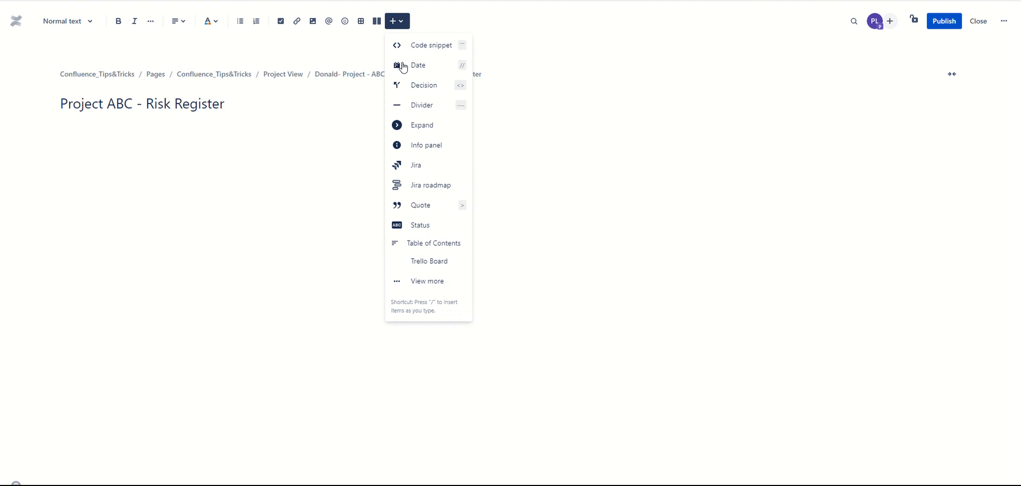
left_click(432, 282)
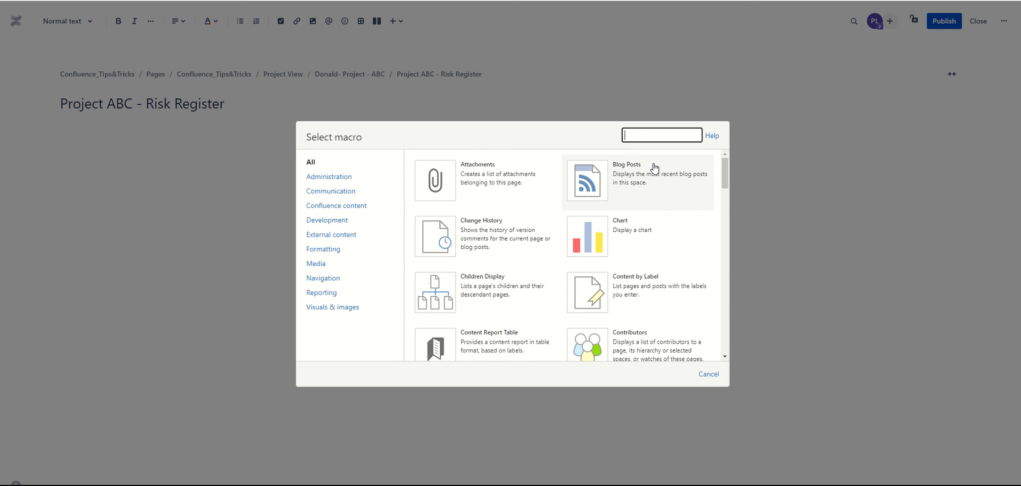
type("Button")
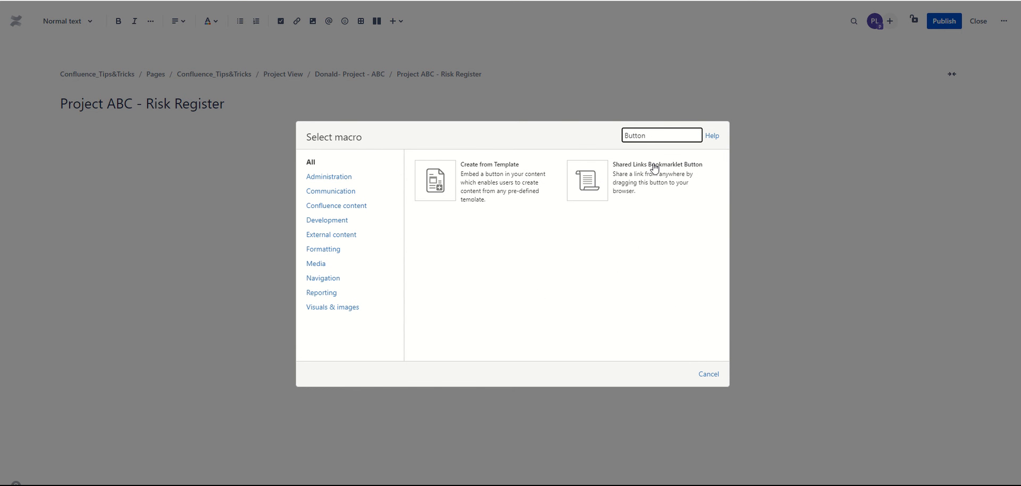
left_click(498, 189)
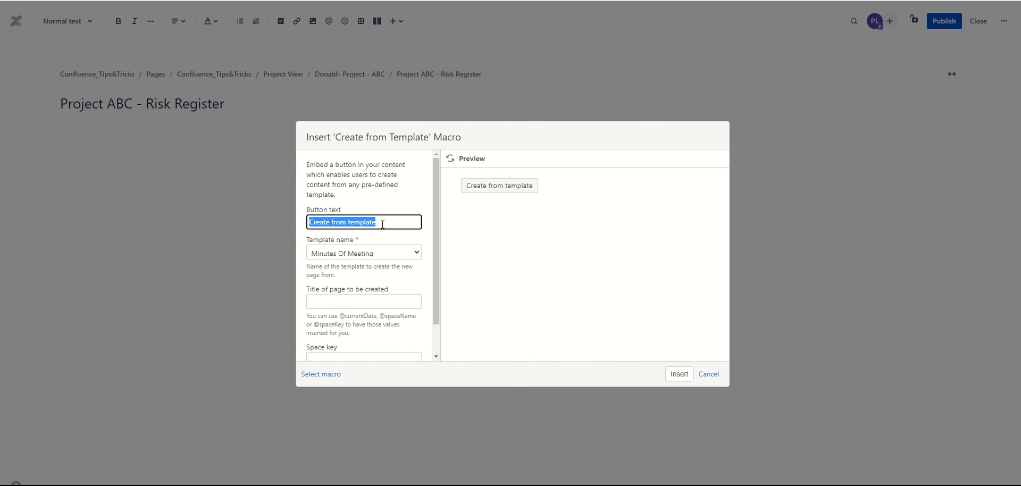
type("Add Risk")
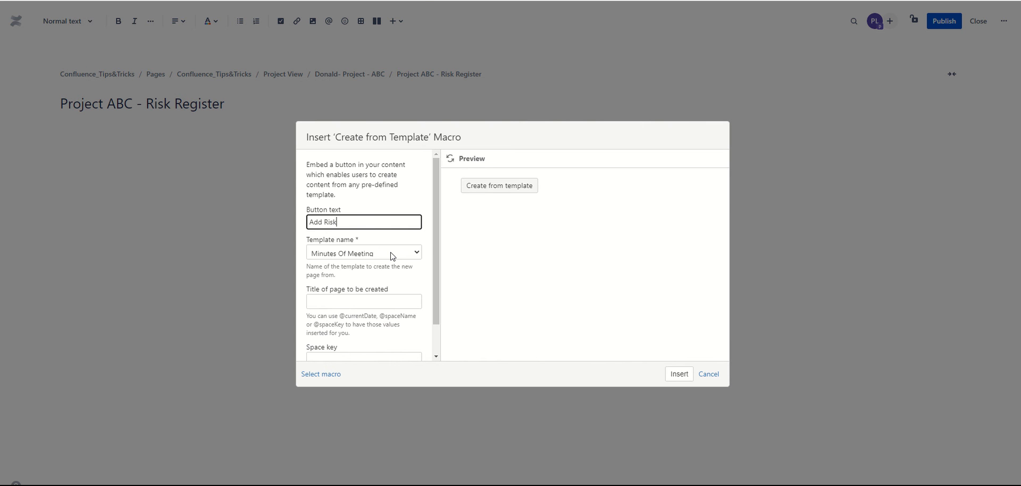
left_click(391, 254)
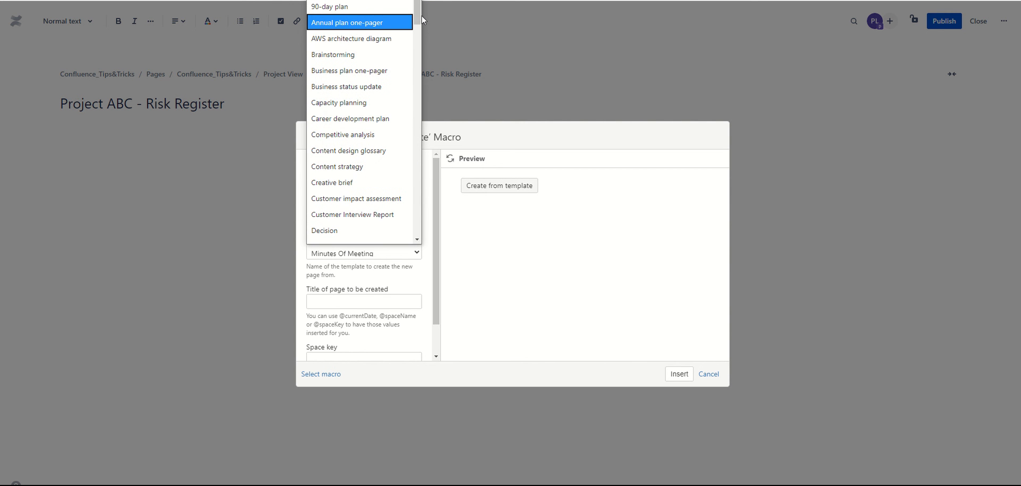
mouse_move(420, 15)
left_mouse_down()
mouse_move(438, 68)
mouse_move(437, 197)
mouse_move(419, 2)
left_mouse_up()
left_click(354, 0)
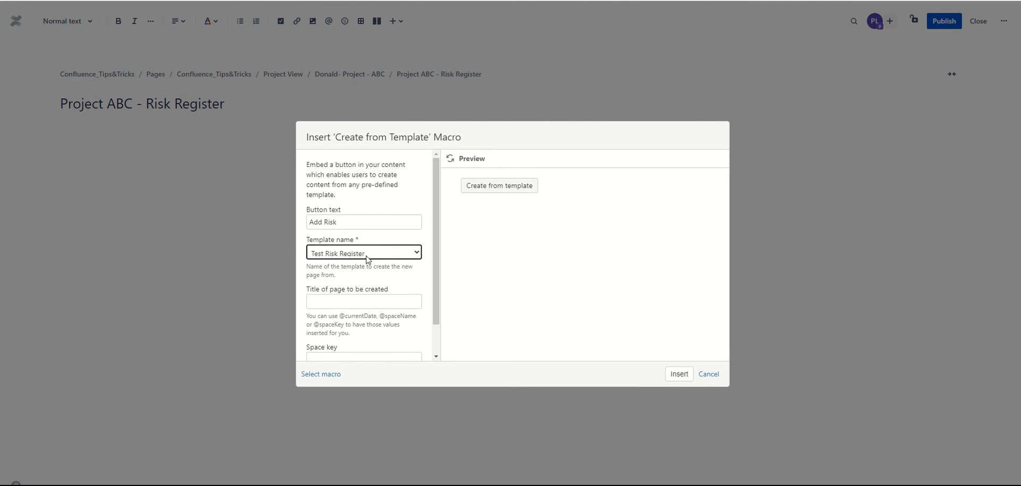
Set the title of the page to be created by the Add Risk button to "#<Risk Name>".
left_click(386, 302)
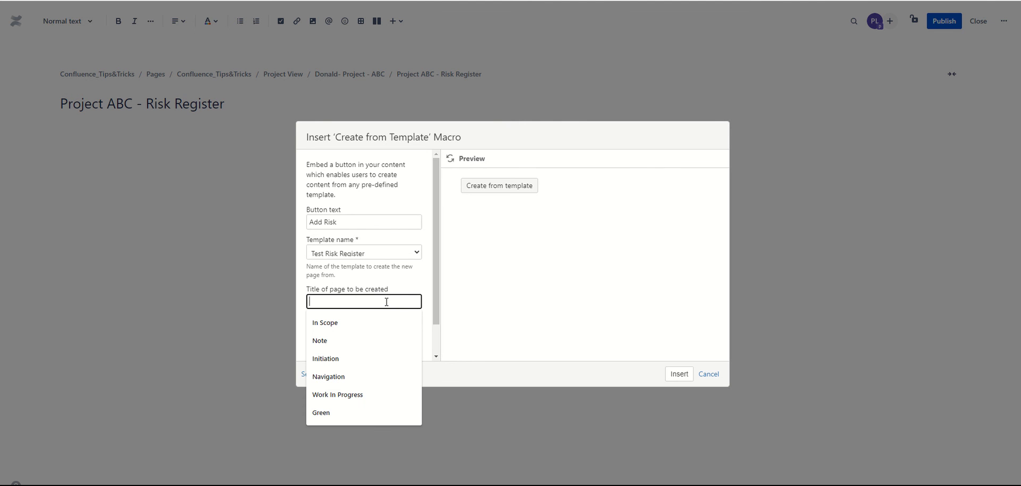
type("<Ri")
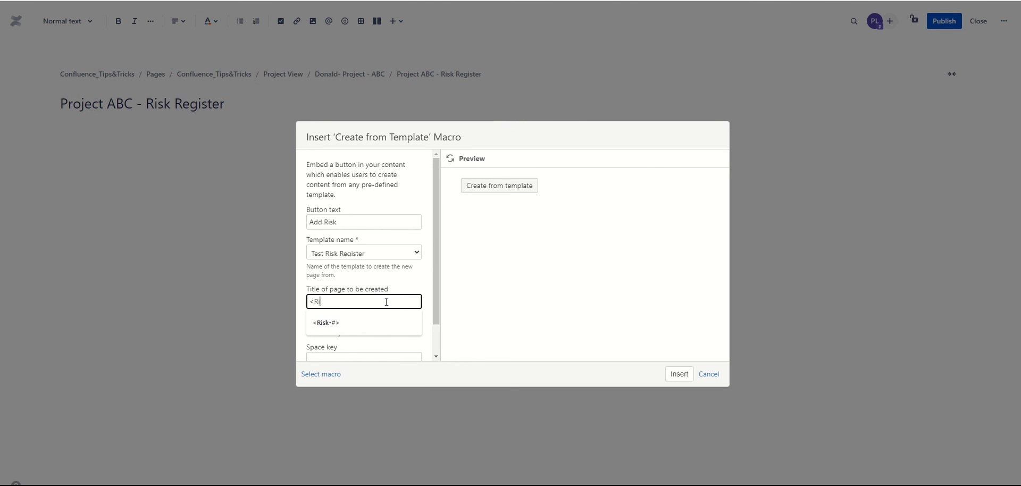
type("sk Name>")
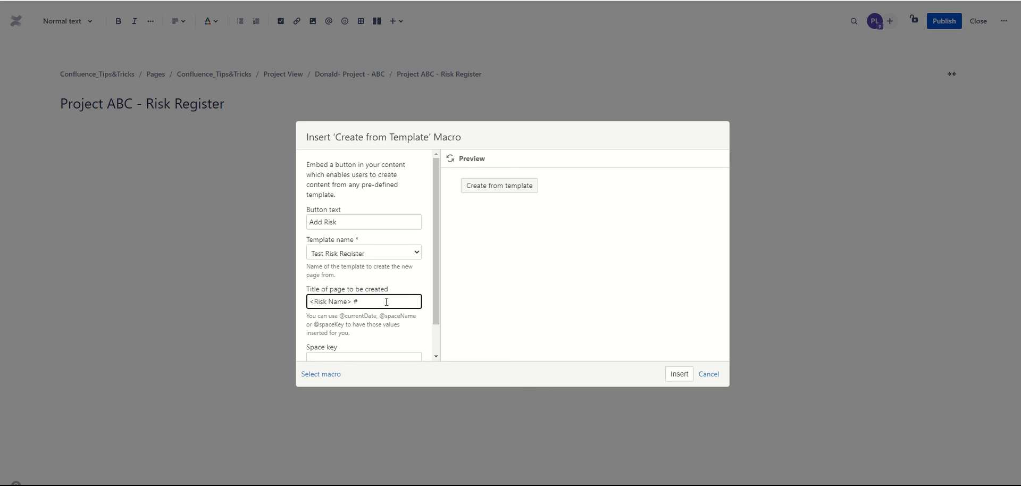
double_click(355, 303)
double_click(355, 302)
key("BackSpace")
type("#")
scroll(439, 314, "down", 1)
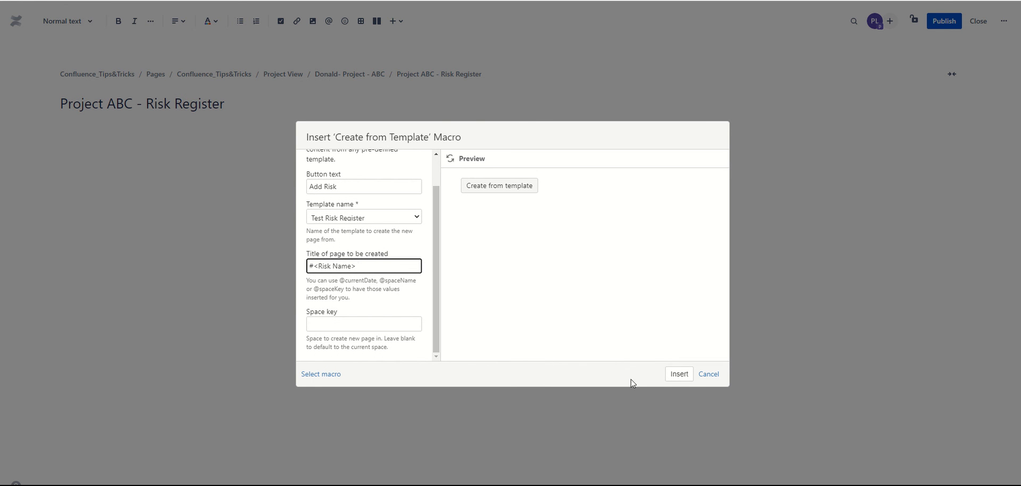
Insert the configured Add Risk macro into the Project ABC - Risk Register page and publish the page.
left_click(687, 376)
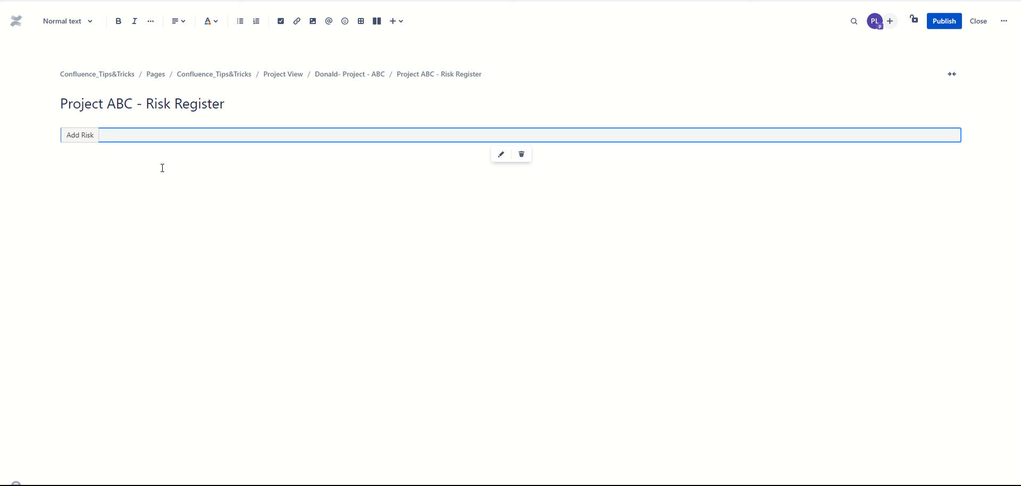
left_click(156, 168)
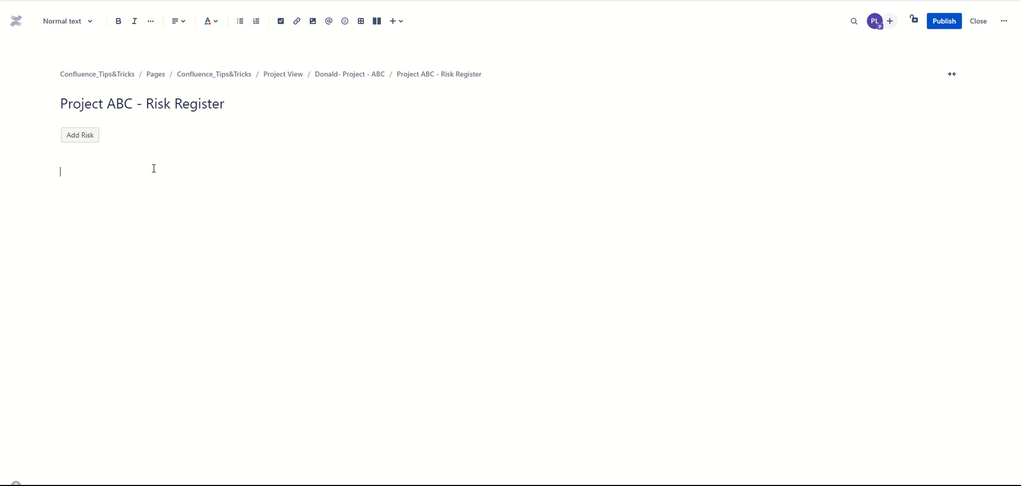
left_click(935, 25)
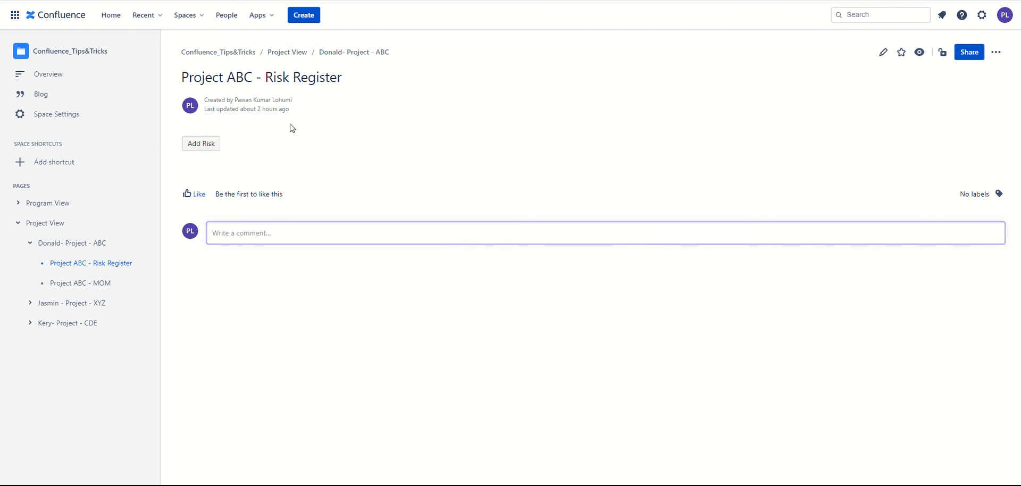
Open the Project ABC - MOM page for editing and choose the Create from Template macro for it.
left_click(88, 285)
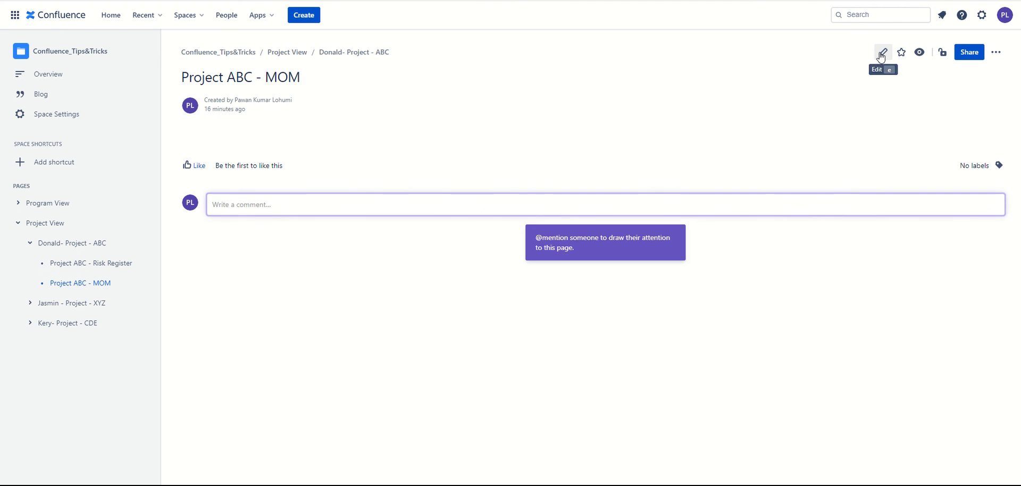
left_click(882, 54)
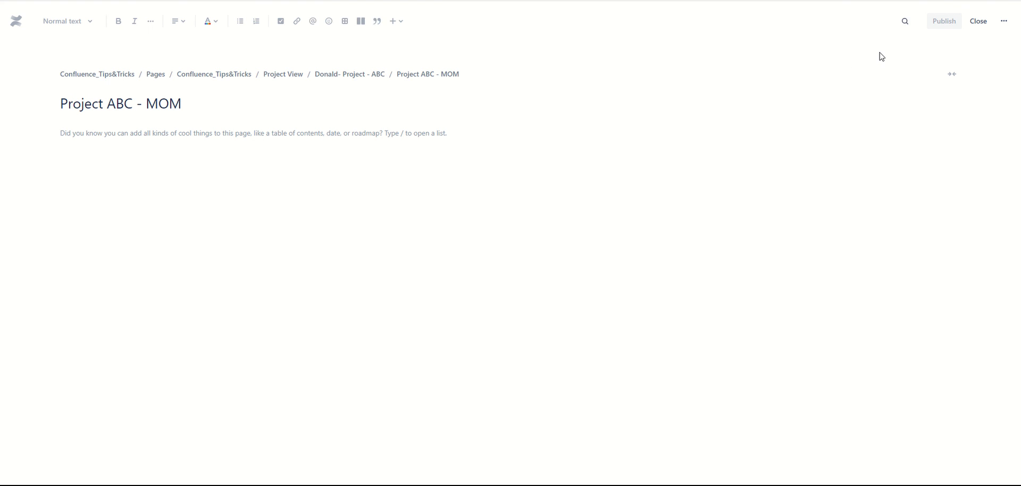
left_click(400, 24)
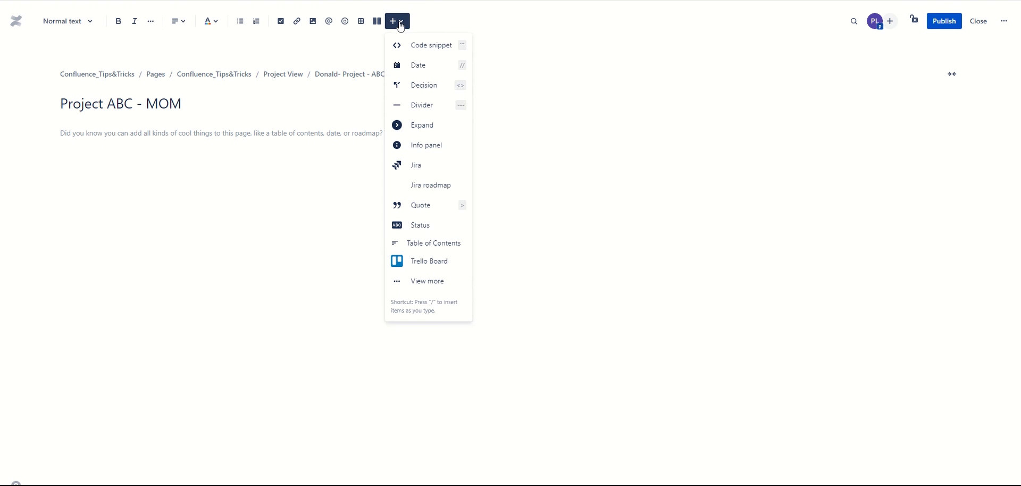
left_click(428, 291)
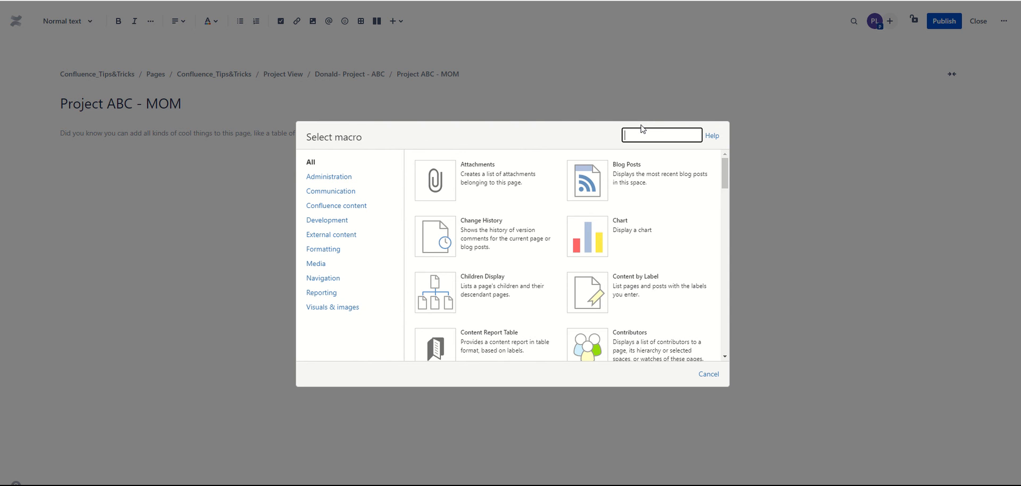
type("create from te")
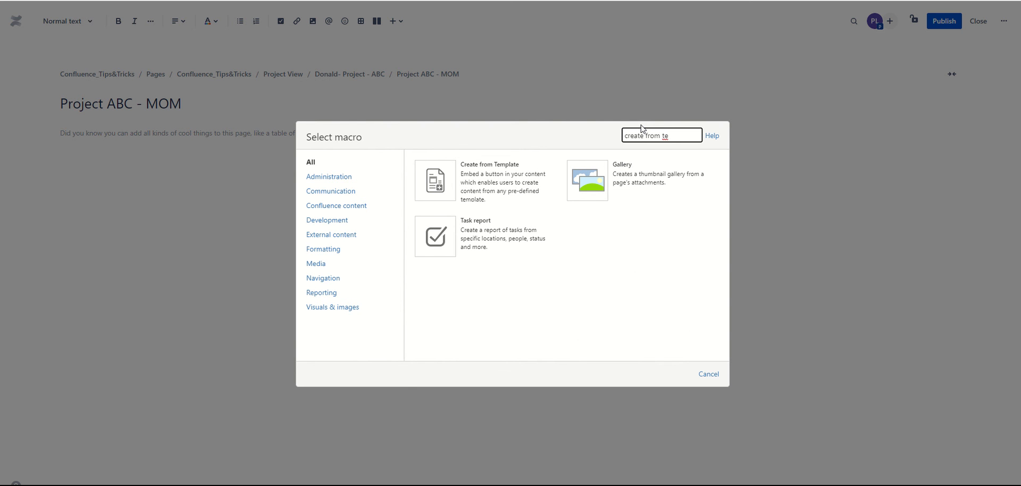
left_click(470, 181)
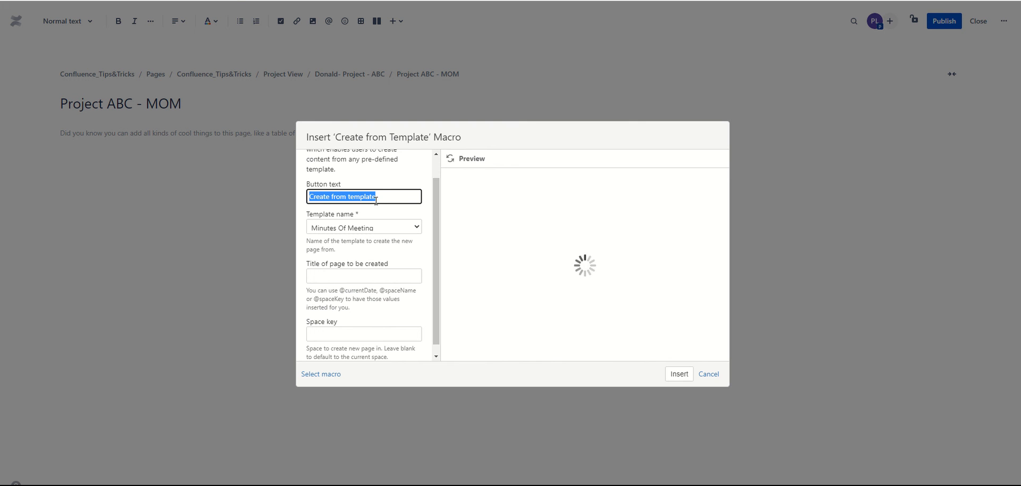
Set the macro's button text to "Take MOM" and its template to Minutes Of Meeting.
type("Cap")
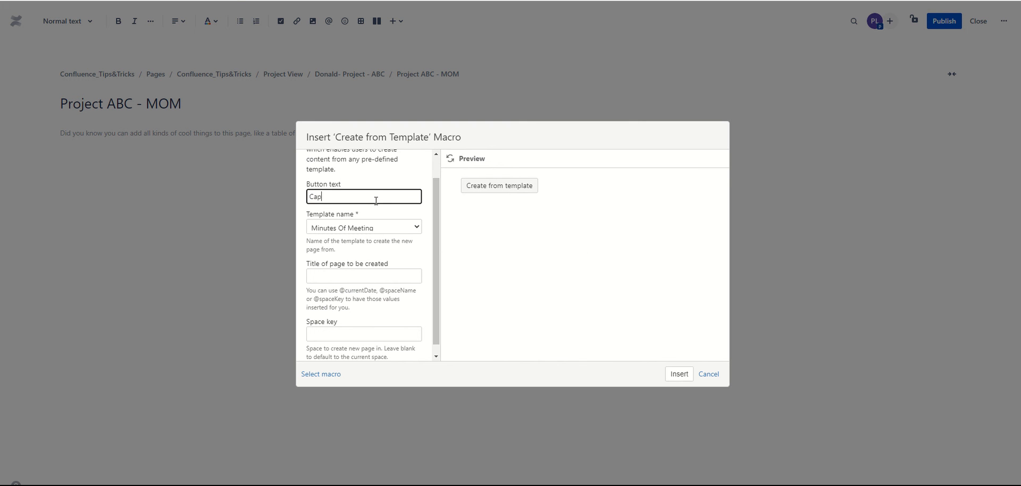
type("A")
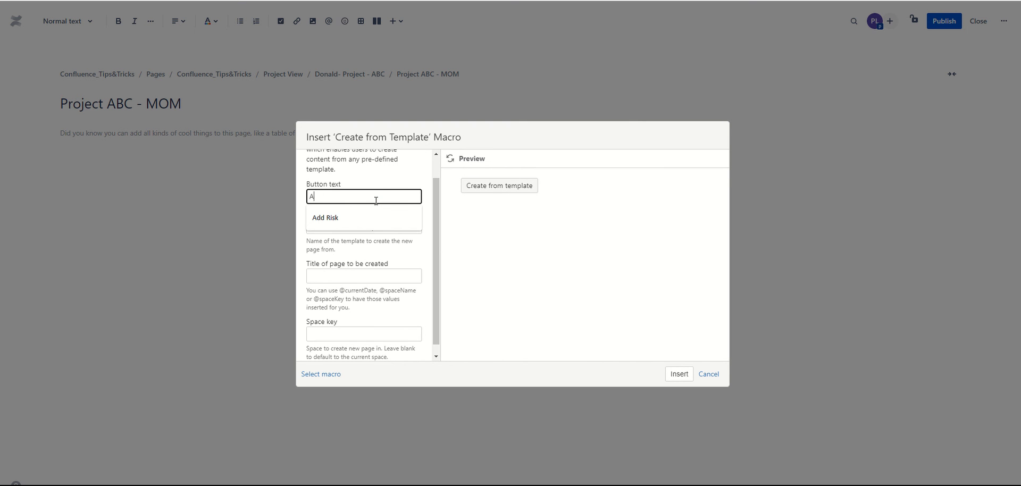
key("BackSpace")
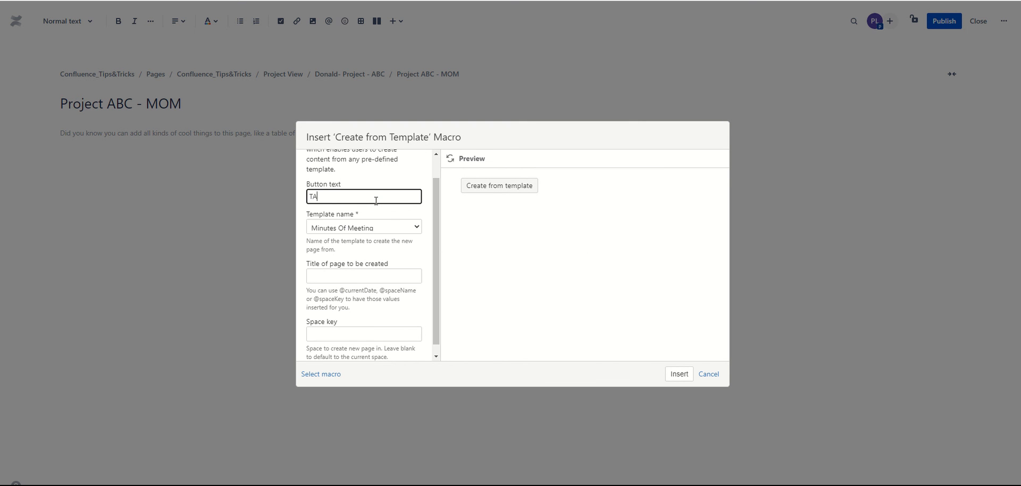
type("Take MOM")
left_click(381, 228)
left_click(367, 243)
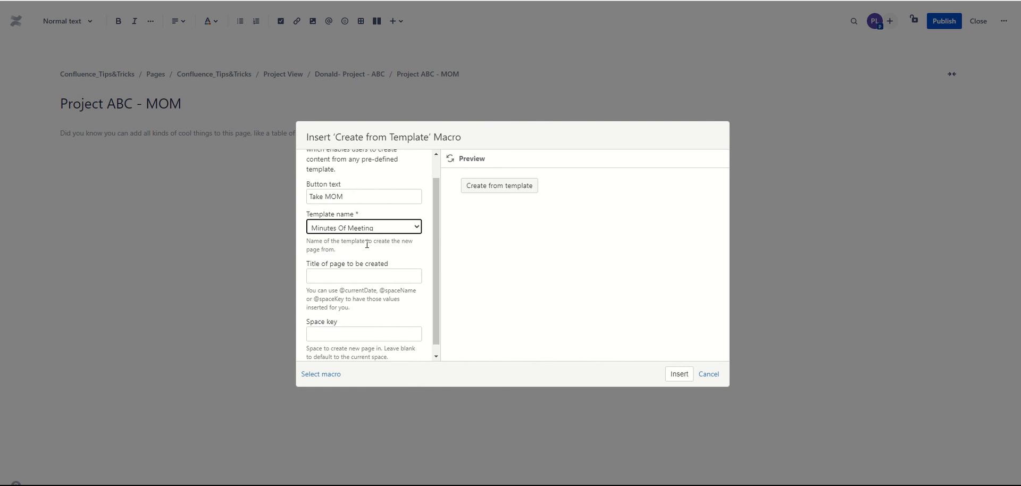
Set the title of the page to be created to "Enter Date - Name", insert the Take MOM macro and publish the page.
left_click(367, 273)
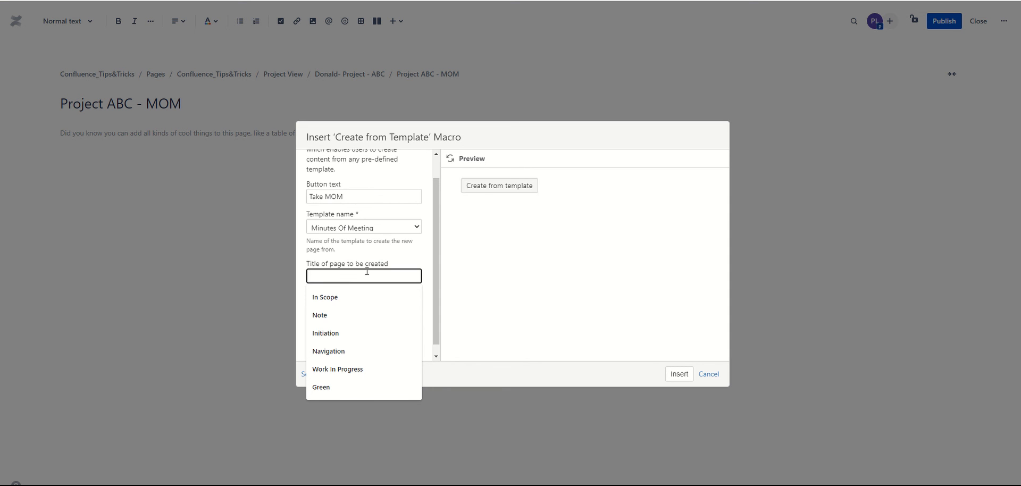
type("Sp")
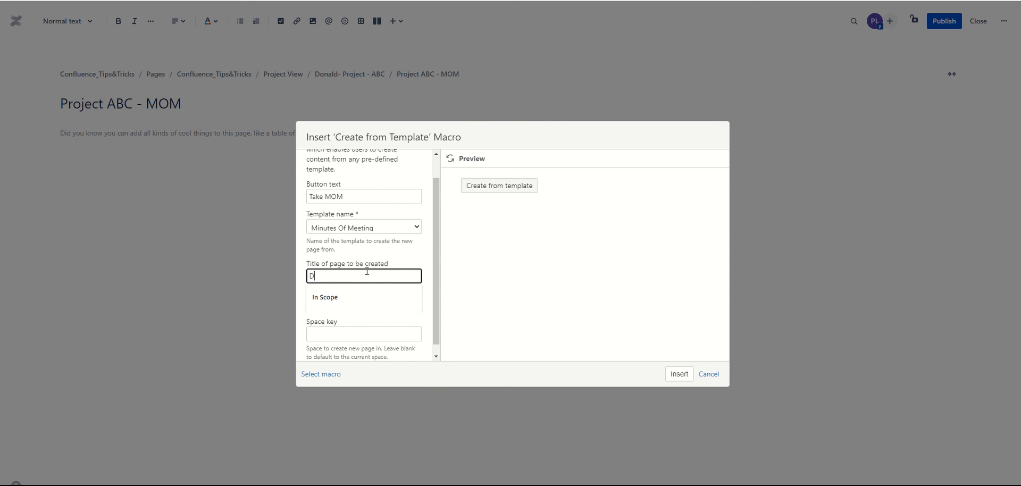
key("BackSpace")
key("BackSpace")
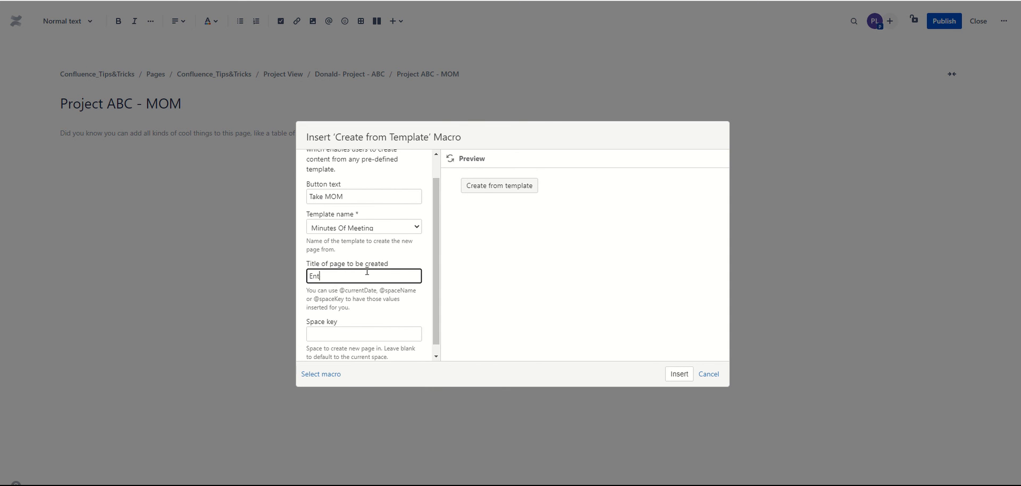
type("Enter DAte - Name")
left_click(672, 374)
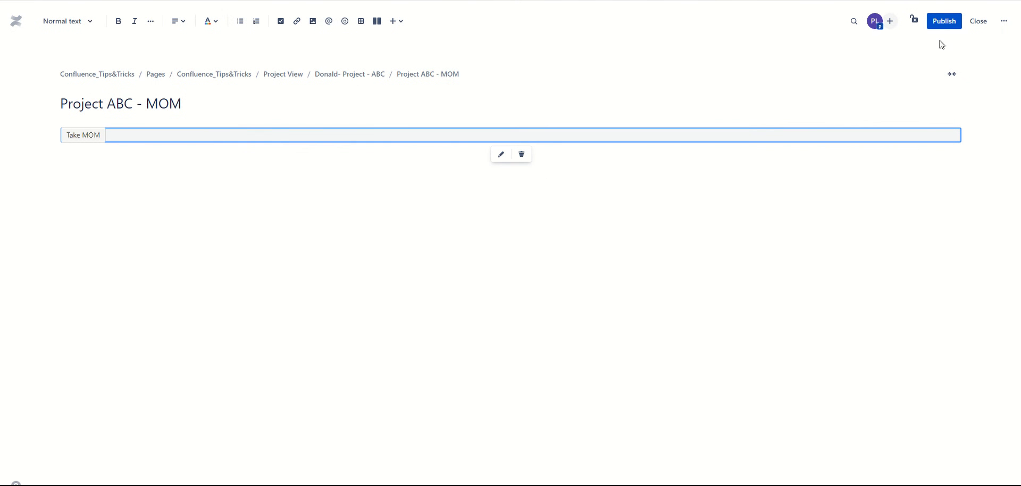
left_click(944, 21)
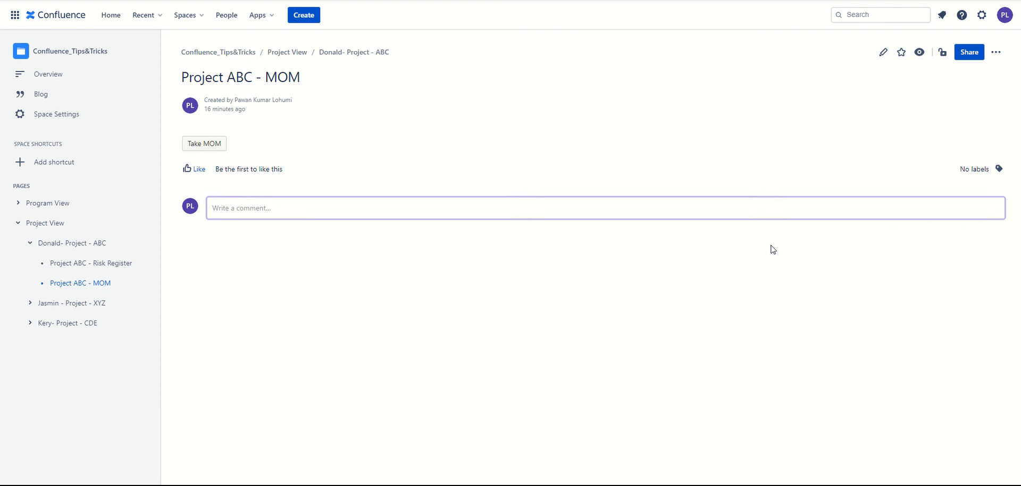
left_click(29, 306)
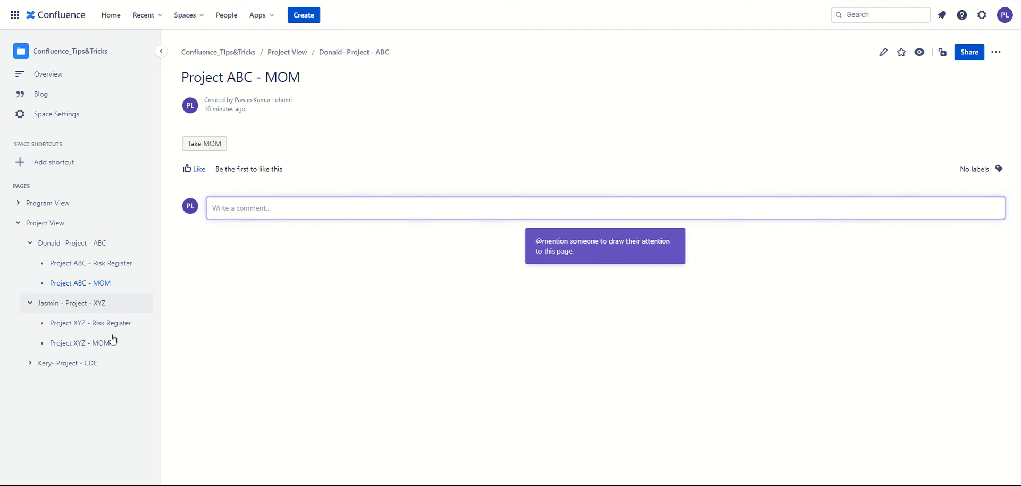
left_click(30, 363)
left_click(30, 363)
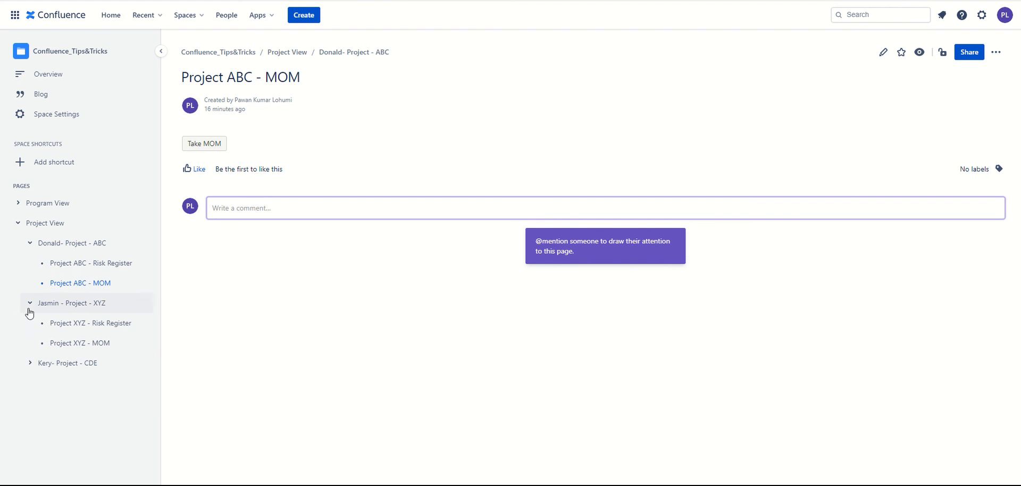
left_click(30, 304)
Start a new risk page with the Add Risk button on Project ABC - Risk Register and title it "1. Test Risk".
left_click(88, 266)
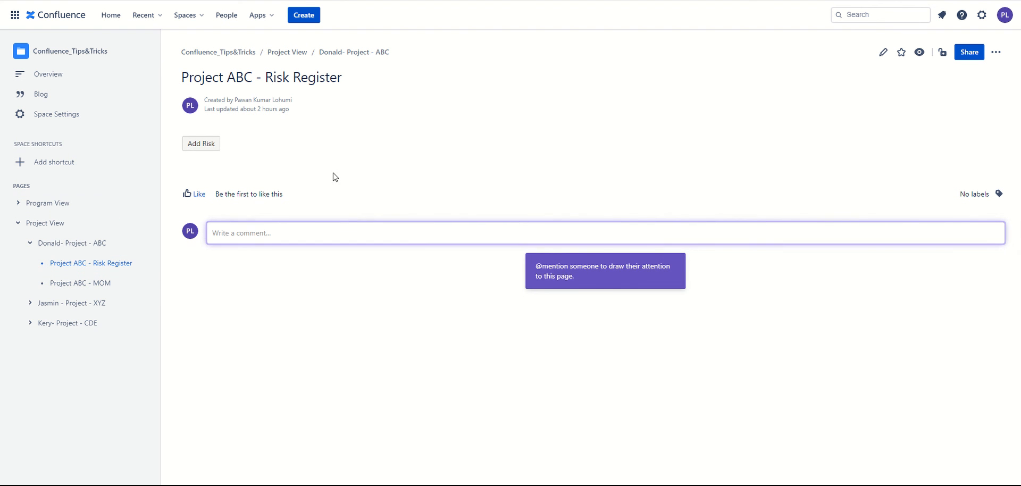
left_click(202, 151)
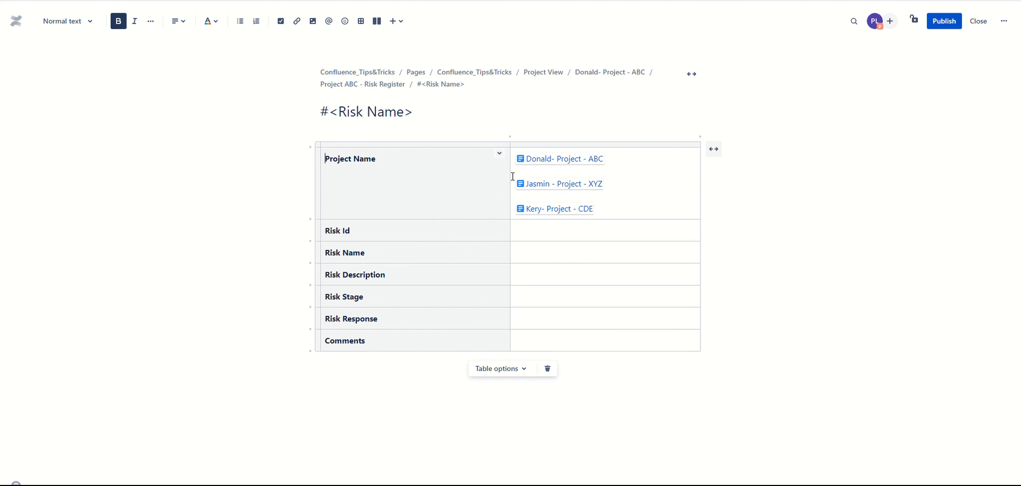
left_click(332, 113)
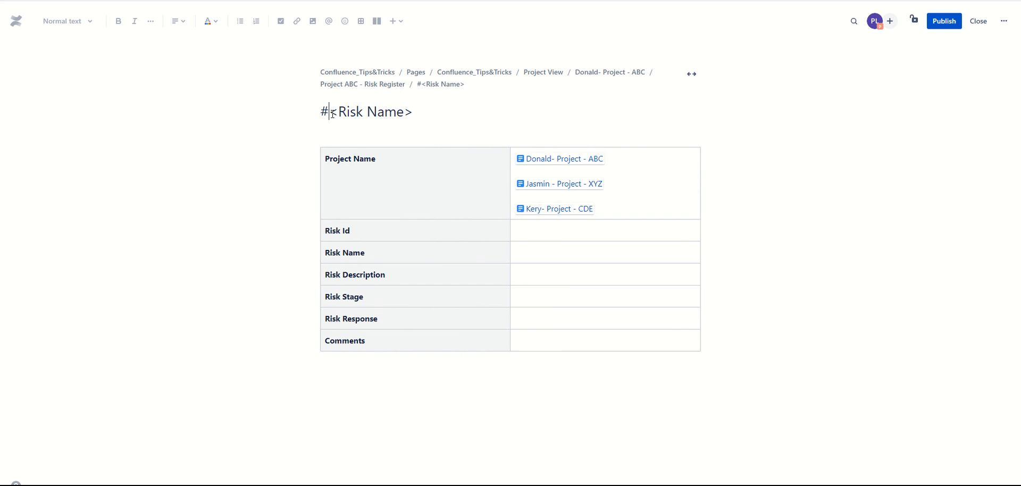
key("BackSpace")
type("1")
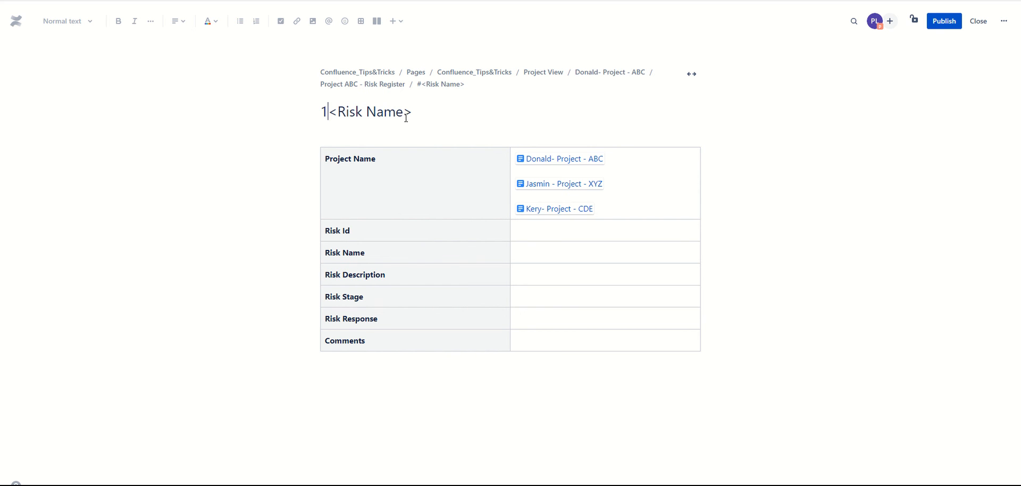
left_click_drag(414, 113, 331, 110)
key("BackSpace")
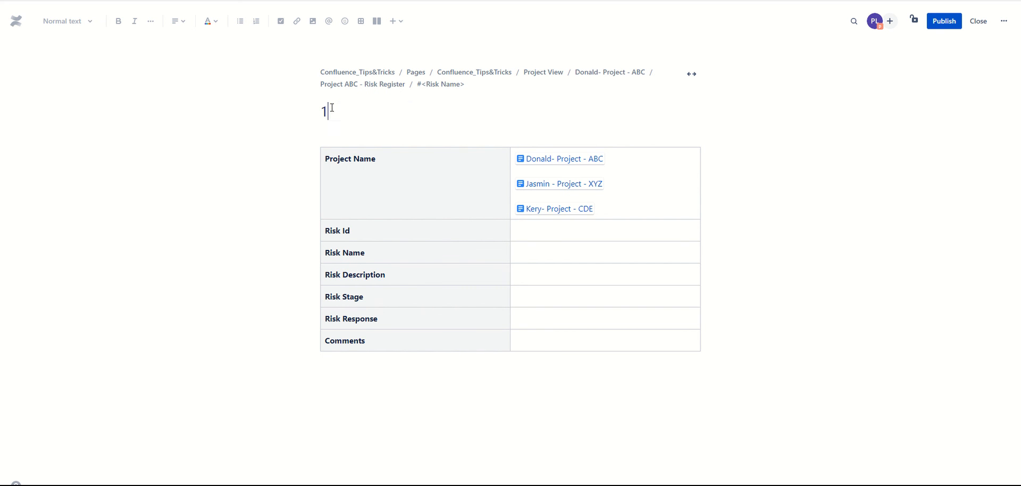
type("Test Risk")
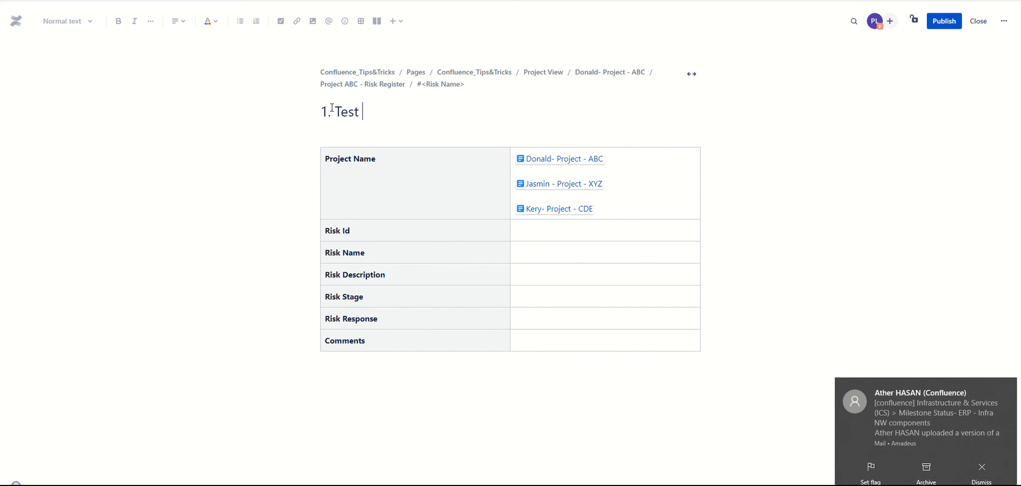
left_click(981, 467)
left_click(406, 113)
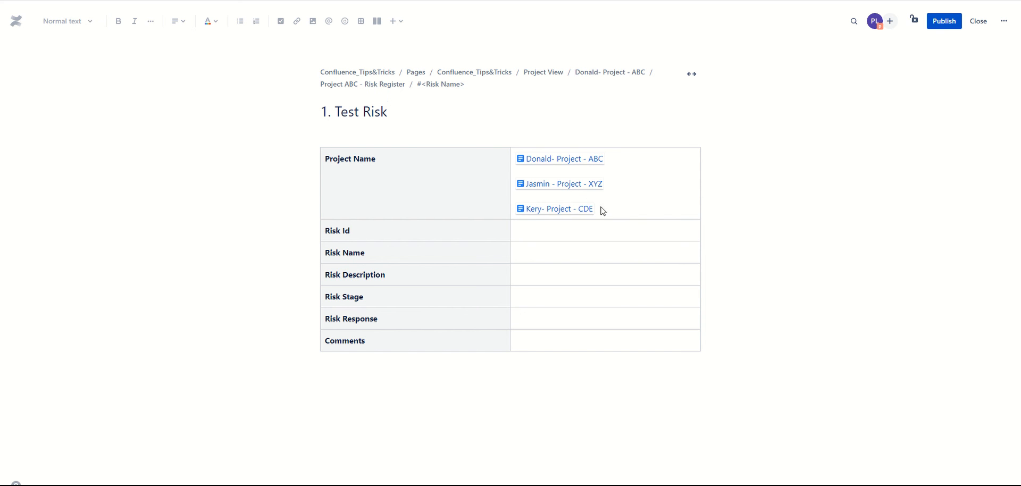
Remove the Project XYZ and Project CDE links from the Project Name row, leaving only the Project ABC link.
left_click_drag(602, 211, 522, 187)
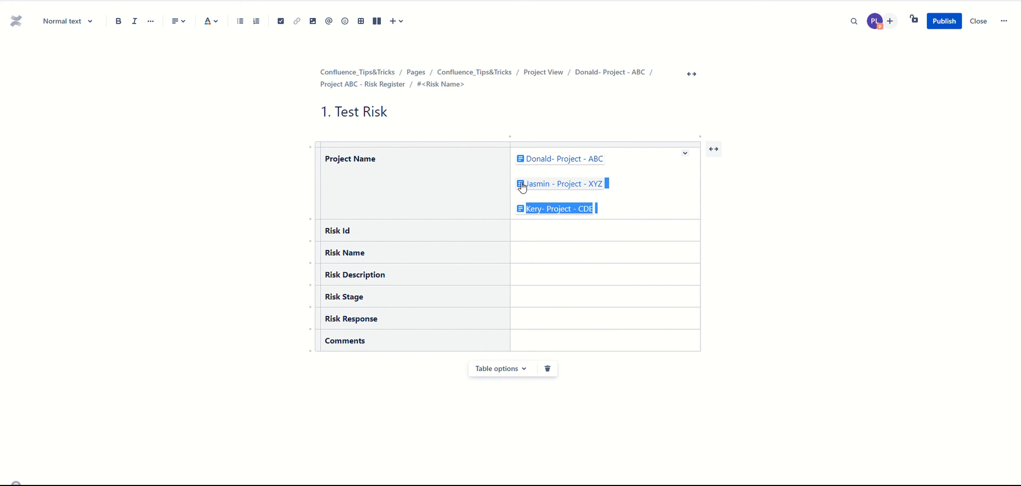
key("BackSpace")
key("BackSpace")
key("BackSpace")
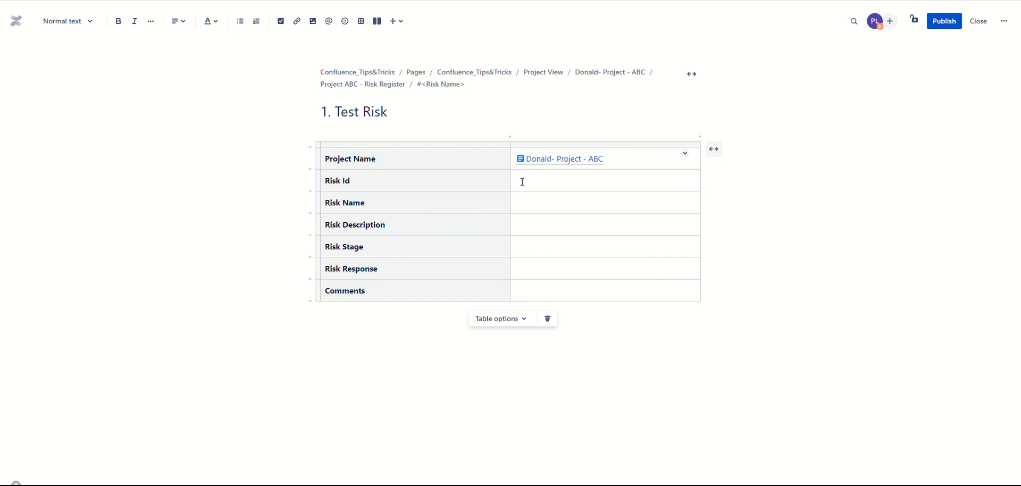
Fill in Risk Id 1, name "Test Risk", description "This is my firs risk", stage Critical, response Mitigate and comments "xyz", and publish the page.
left_click(522, 182)
type("1")
left_click(540, 201)
type("Test Ri")
type("sk")
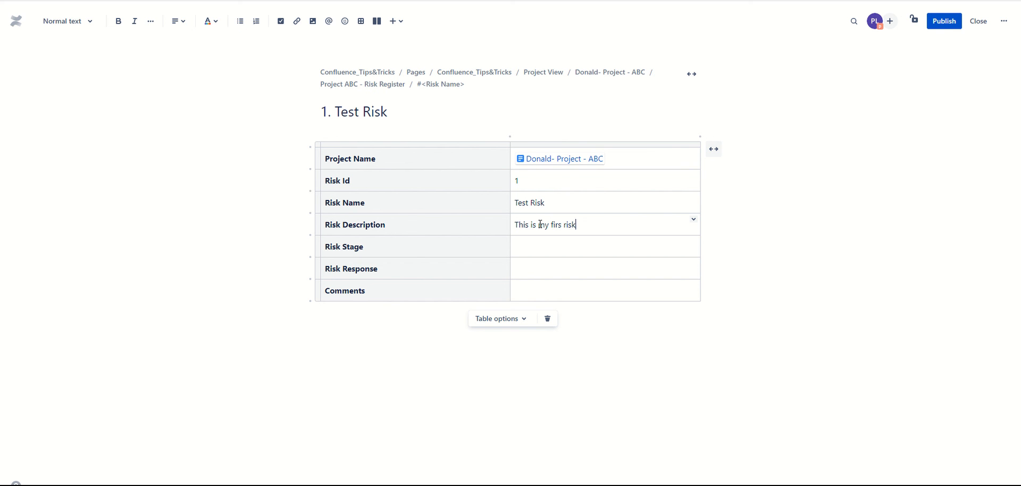
left_click(554, 252)
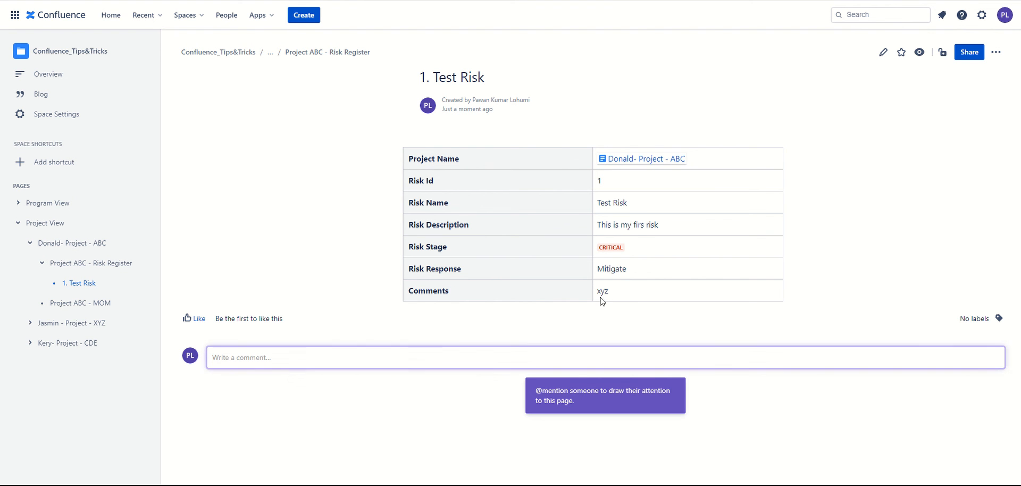
Start a new page with the Take MOM button on Project ABC - MOM and title it "20-June-2020 - Test Meeting".
left_click(101, 308)
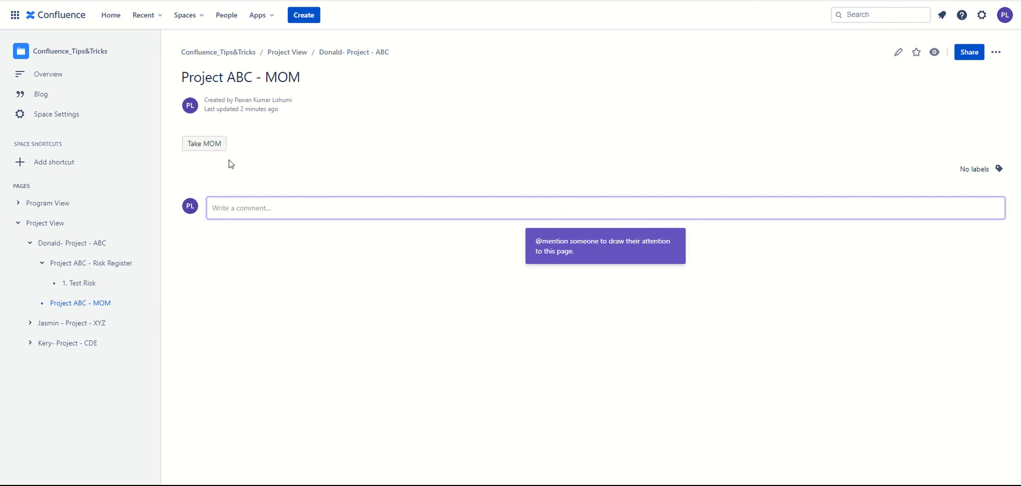
left_click(204, 144)
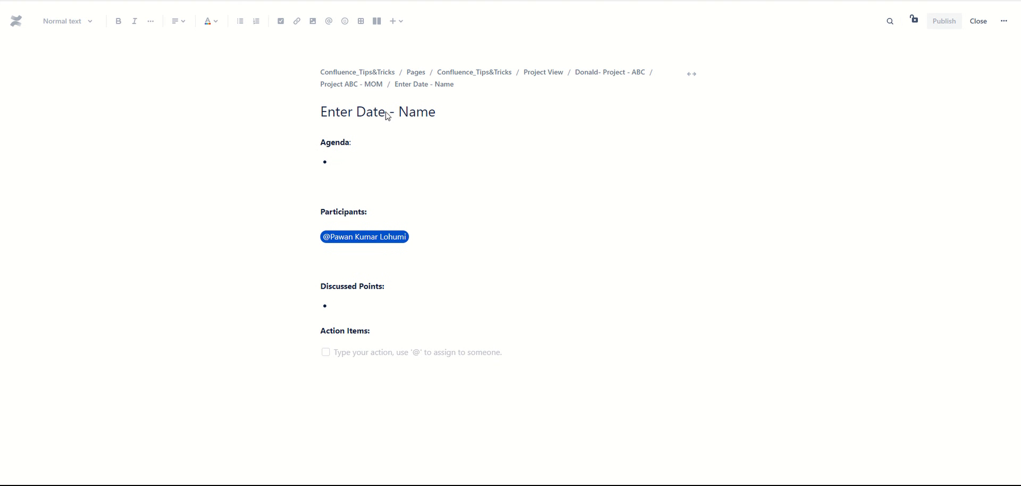
left_click_drag(321, 112, 384, 115)
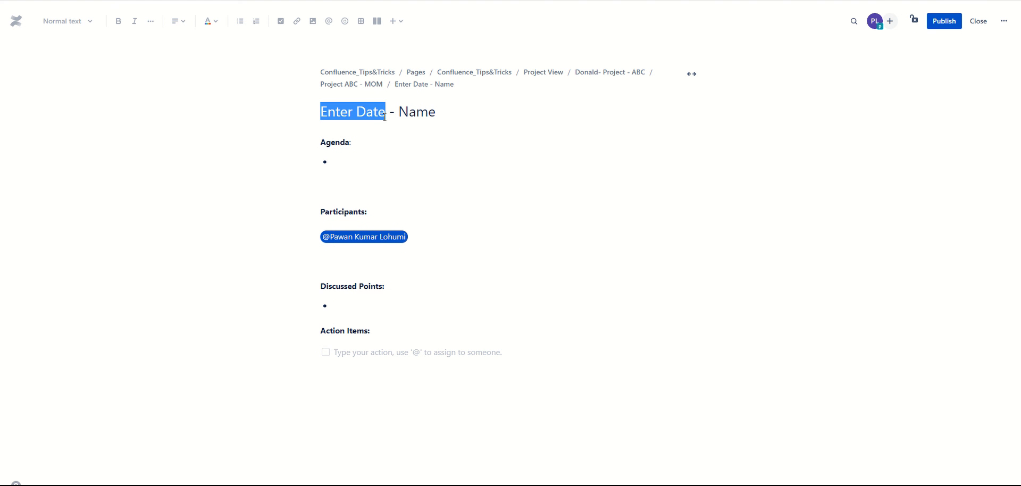
type("20")
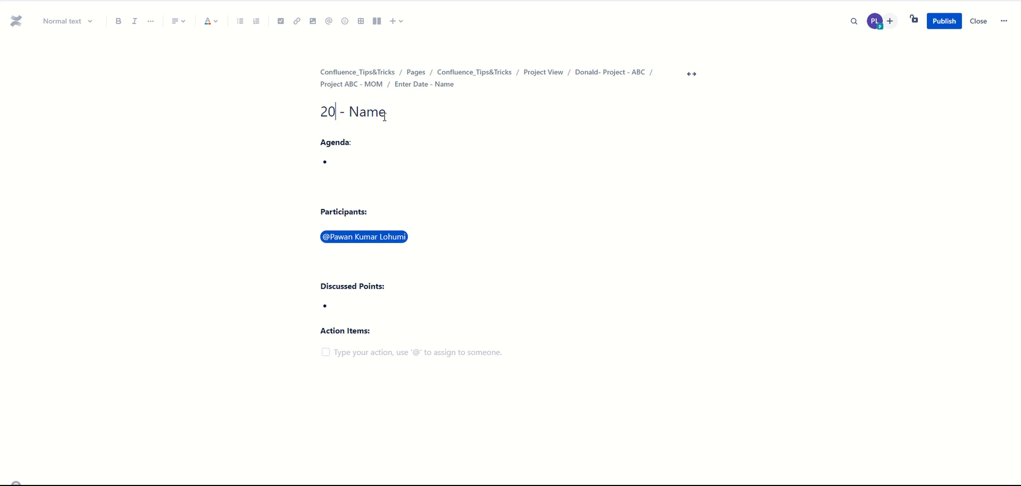
type("-June")
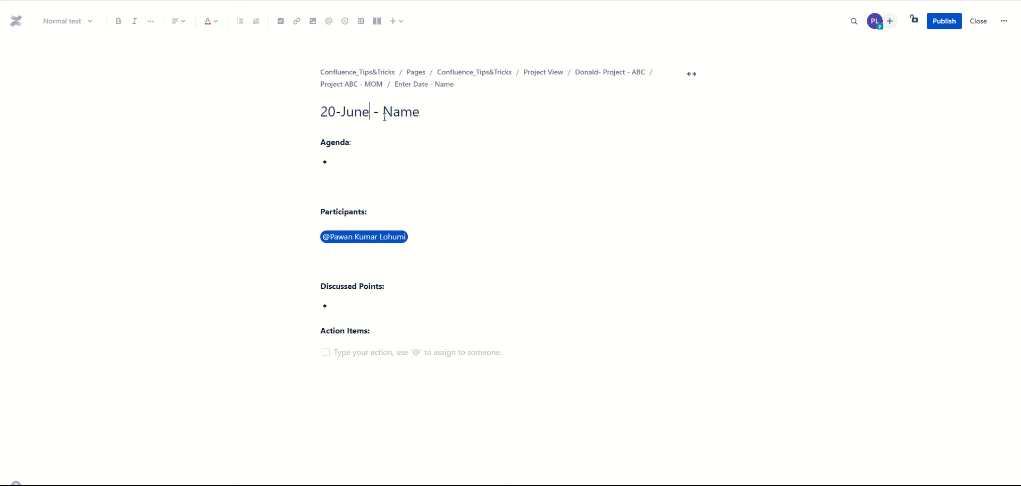
type("=20")
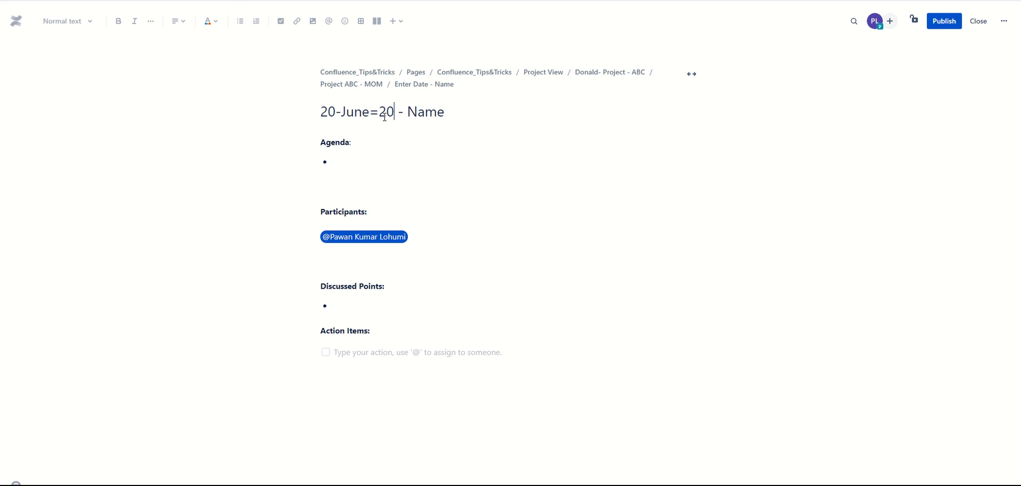
key("BackSpace")
key("BackSpace")
key("BackSpace")
type("=")
key("BackSpace")
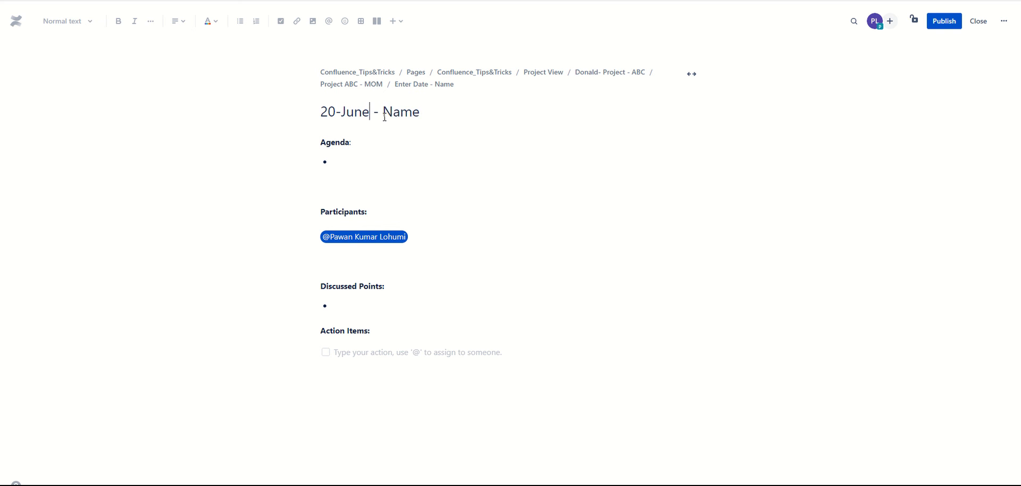
type("-2020")
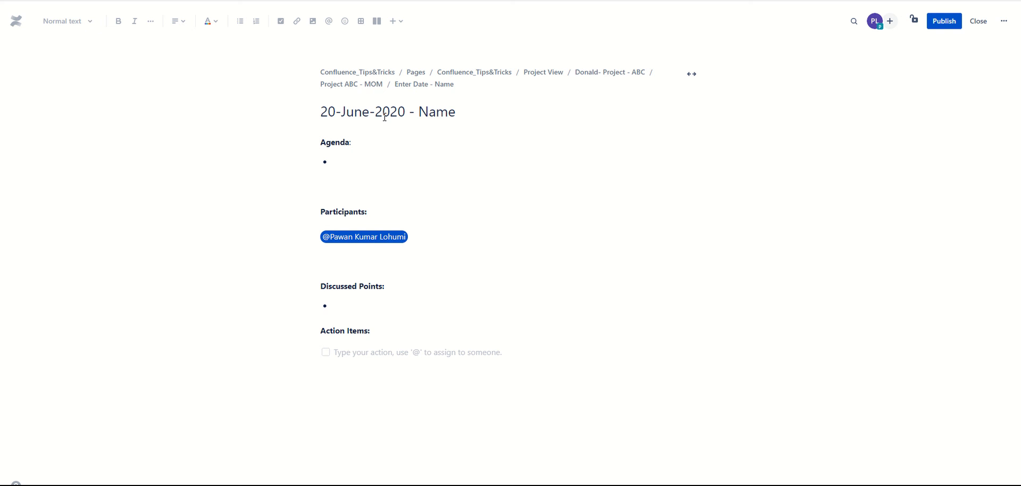
double_click(427, 112)
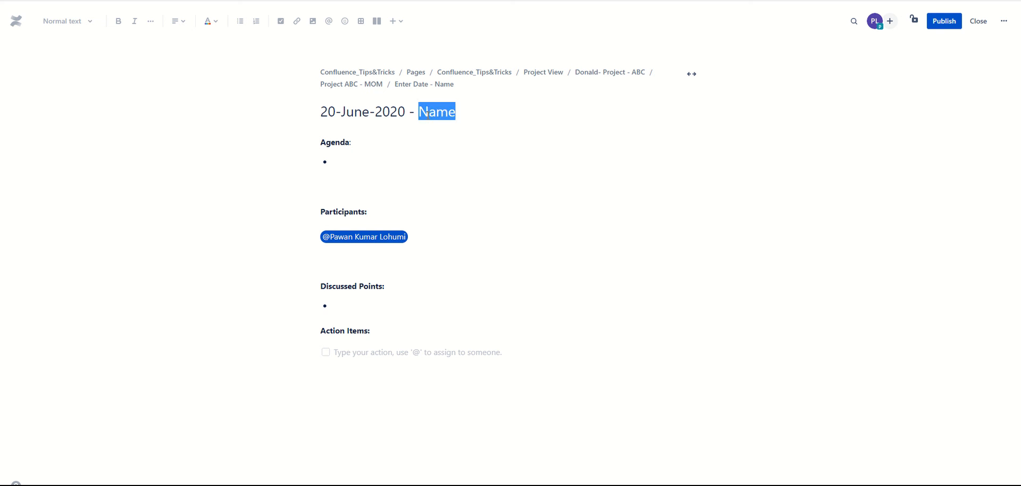
type("Test Meeting")
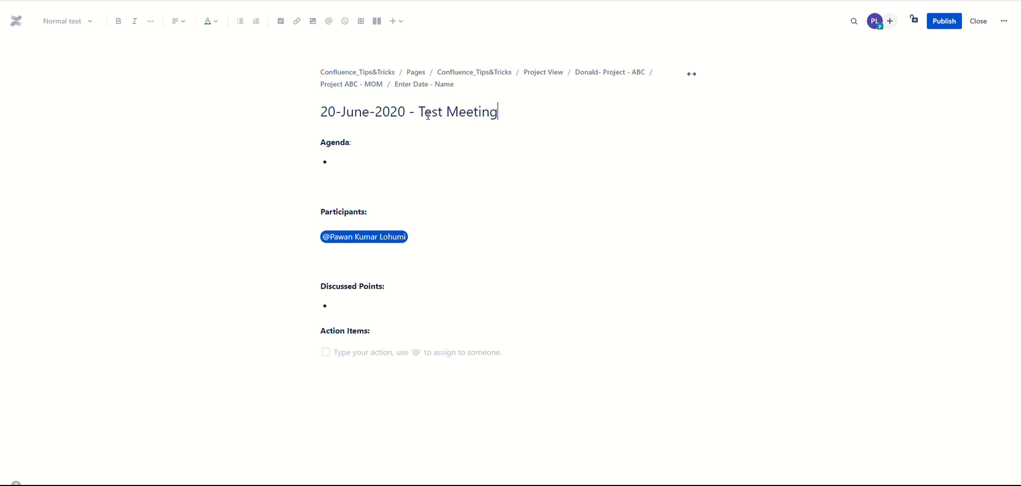
Add the bullet "Discussing Confluence" under Agenda in the meeting minutes.
left_click(352, 160)
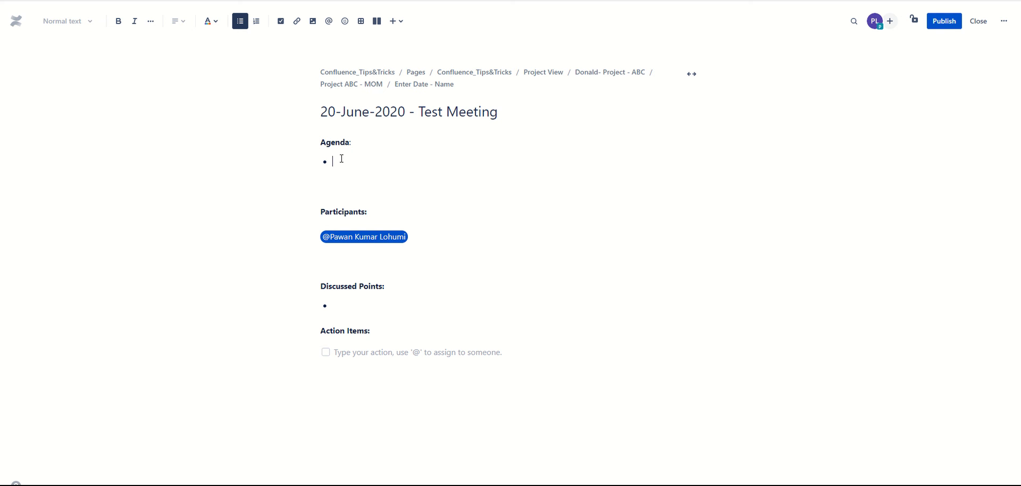
type("Discussing Confluence")
left_click(416, 239)
key("Return")
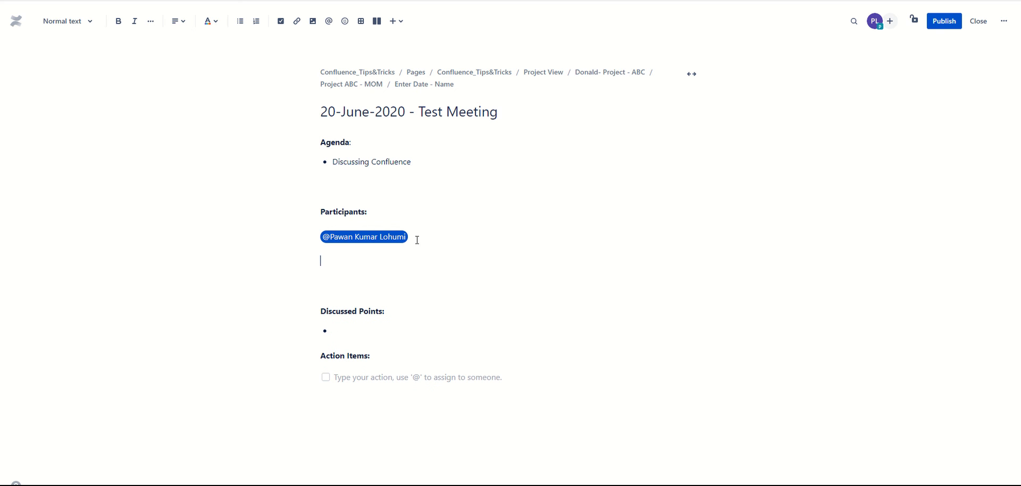
type("@")
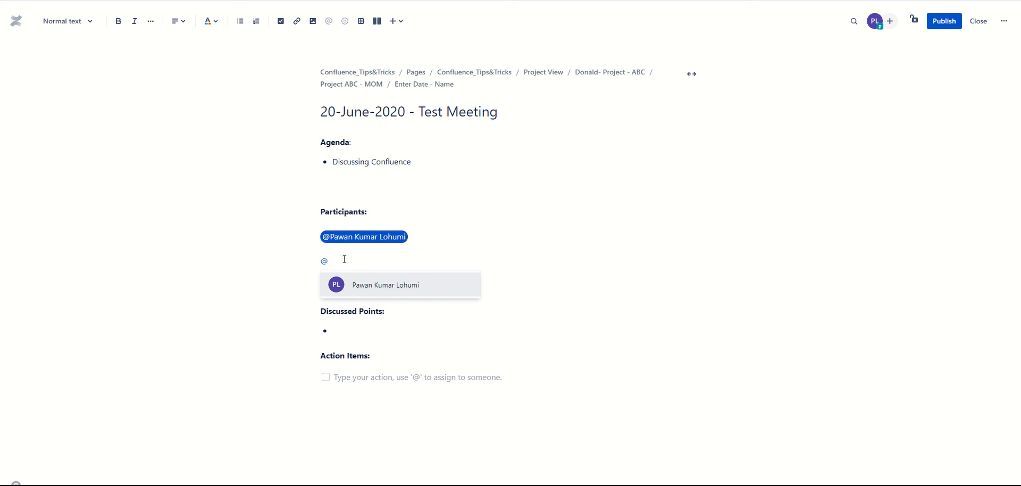
key("BackSpace")
key("BackSpace")
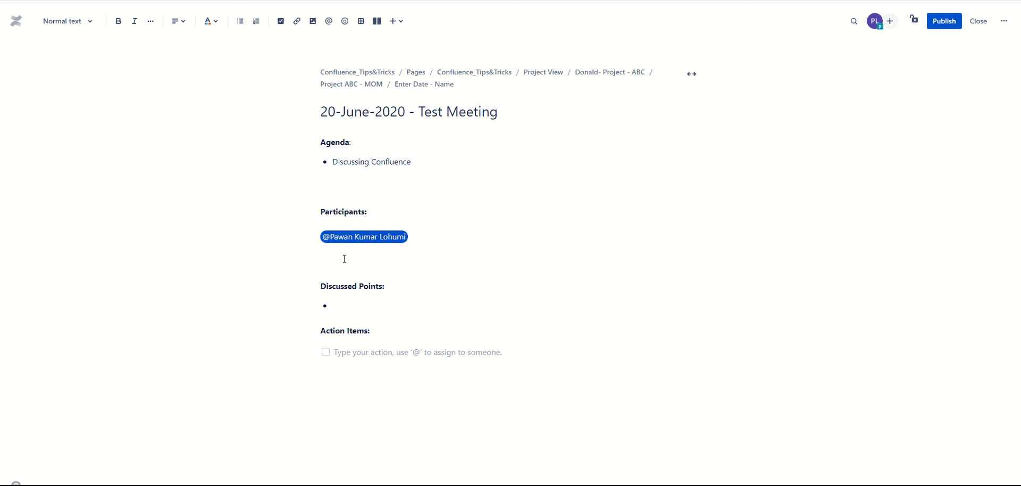
Add the bullet "Create from Template" under Discussed Points in the meeting minutes.
left_click(345, 306)
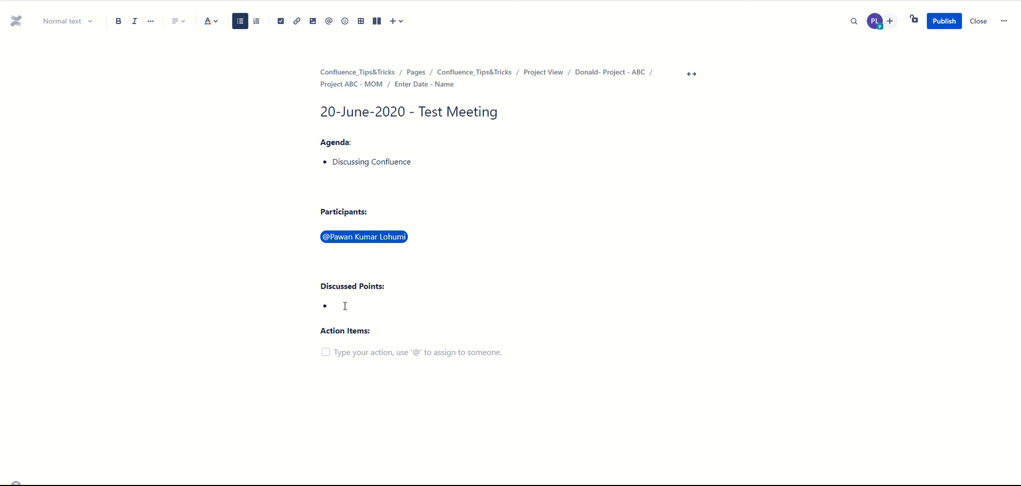
type("Create fr")
type("om Tempal")
type("late")
Add an action item that mentions the listed participant and reads "to present more cool features on Confluence".
left_click(337, 353)
type("@Paw")
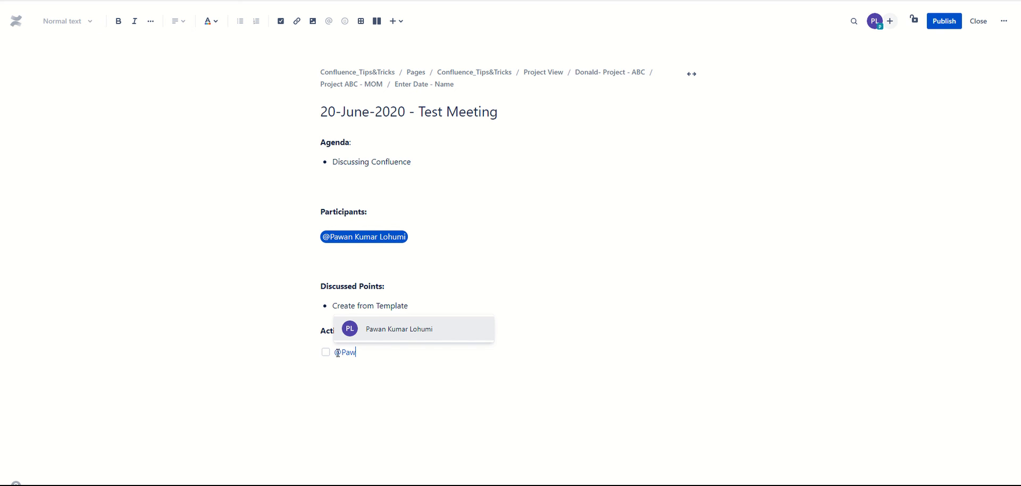
key("Return")
type("to")
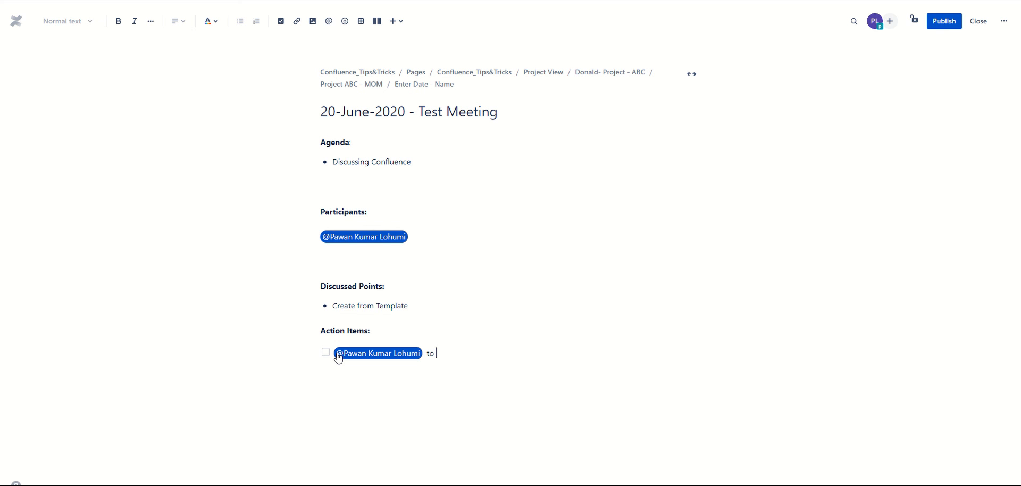
type(" present more cool features")
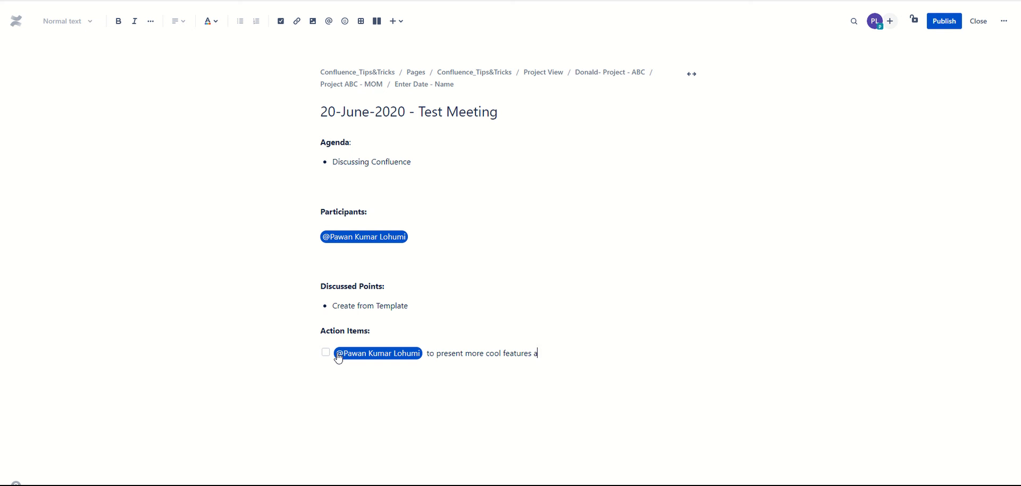
type(" on Confluence //")
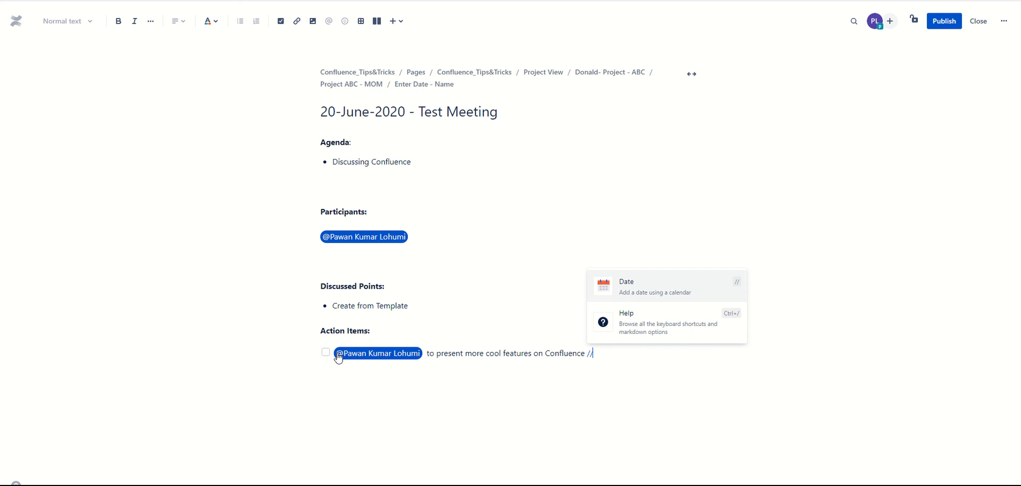
Insert the date 29 June 2020 at the end of the action item and publish the meeting minutes page.
left_click(653, 304)
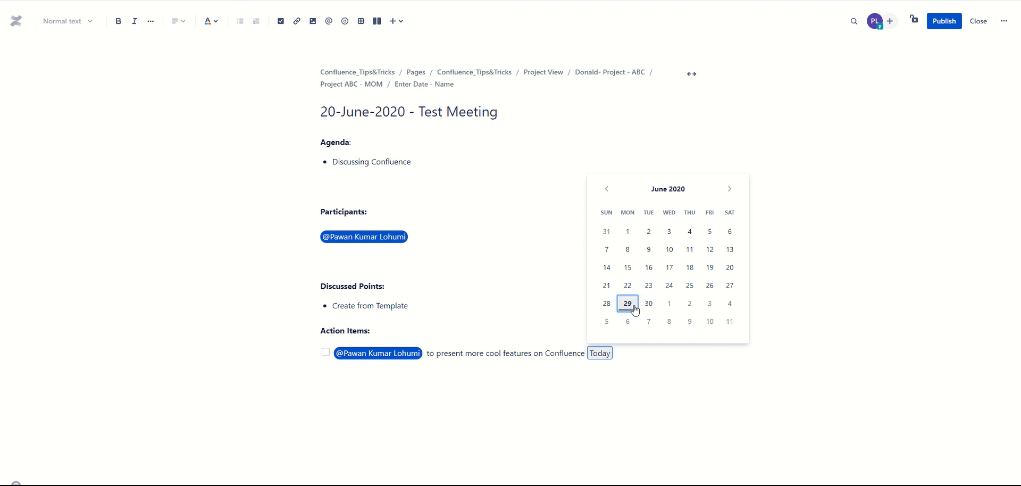
left_click(628, 304)
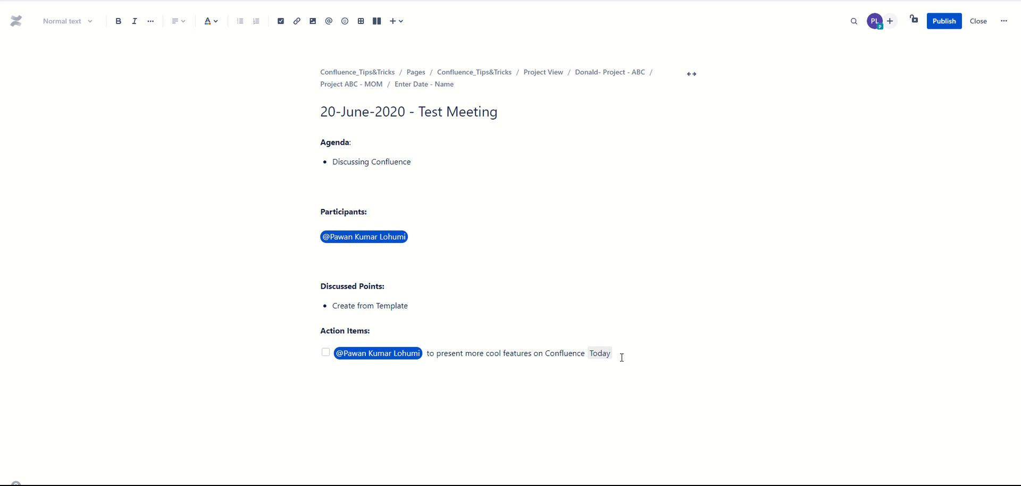
left_click(944, 26)
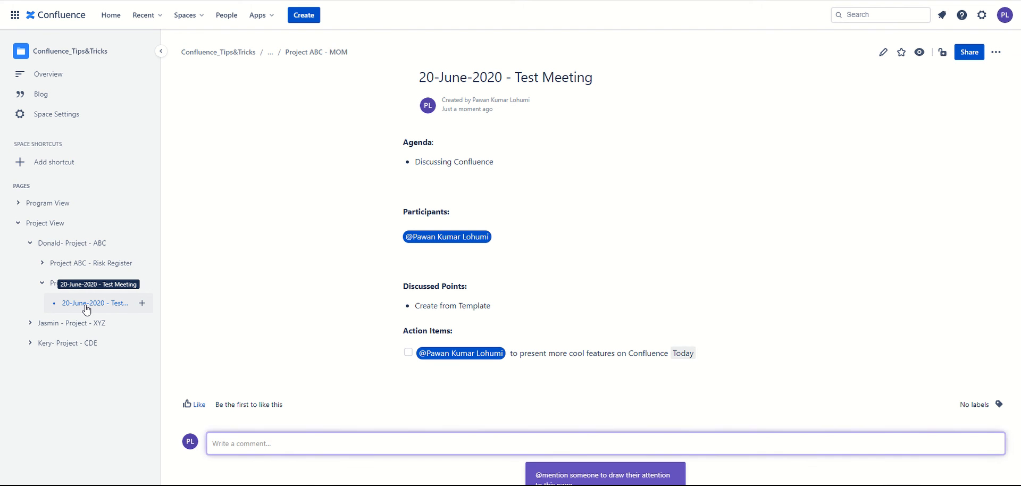
Expand Project ABC - Risk Register in the page tree, and switch to the PowerPoint presentation to view slide 4, "Requirement Example".
left_click(42, 266)
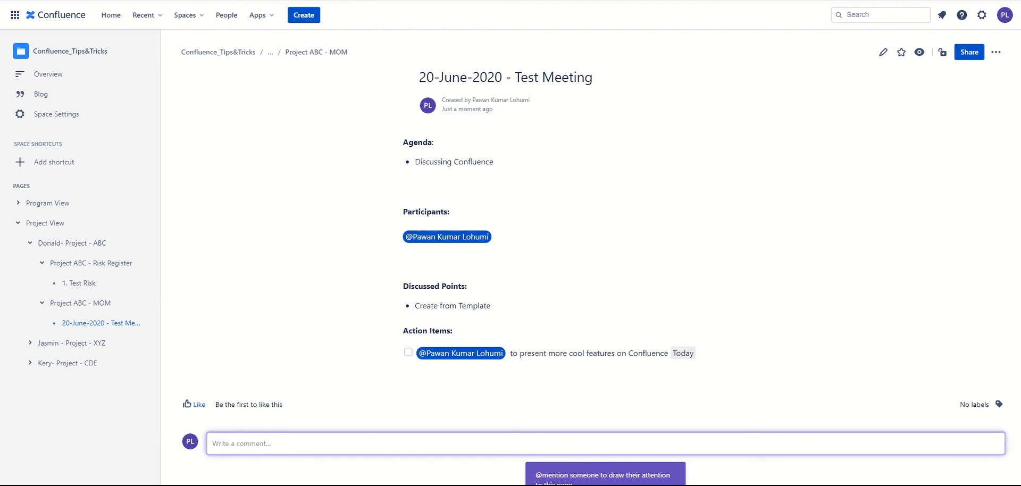
mouse_move(232, 484)
left_click(232, 462)
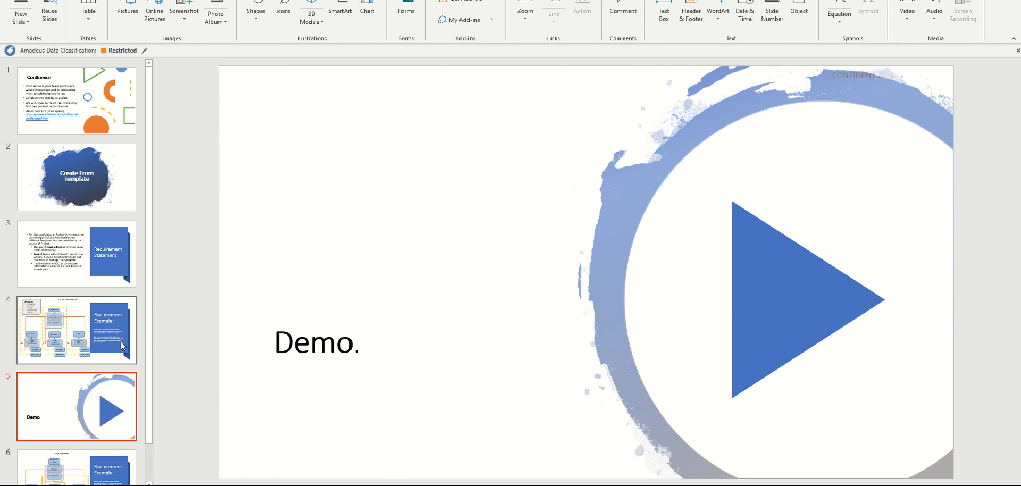
left_click(120, 343)
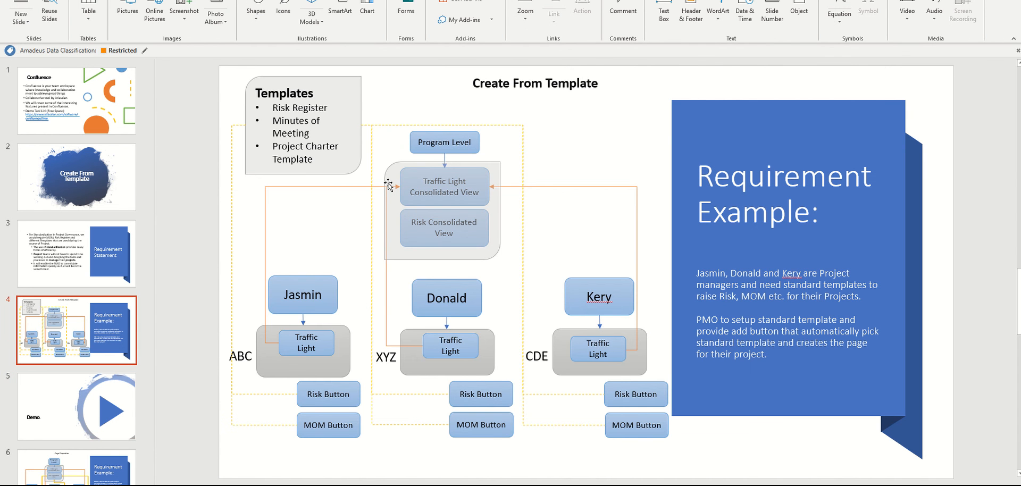